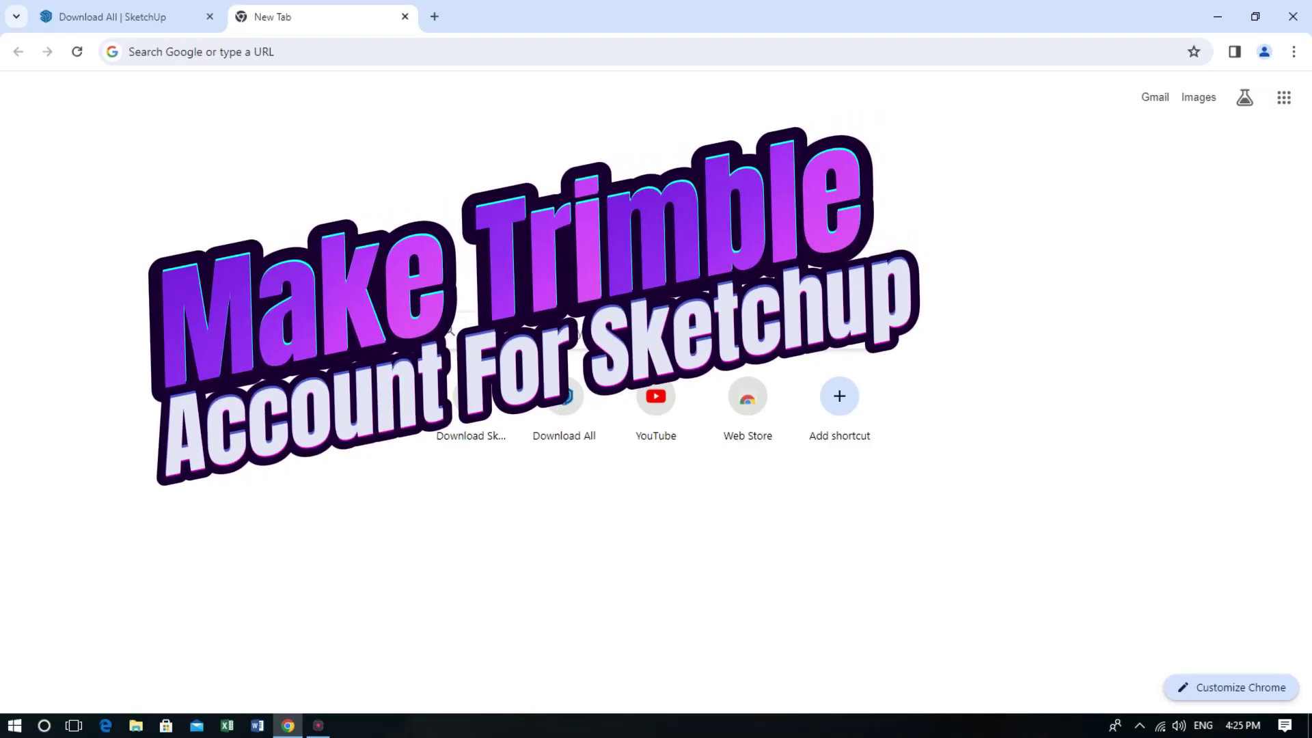
Open a third, blank tab beside the SketchUp download tab
click(434, 16)
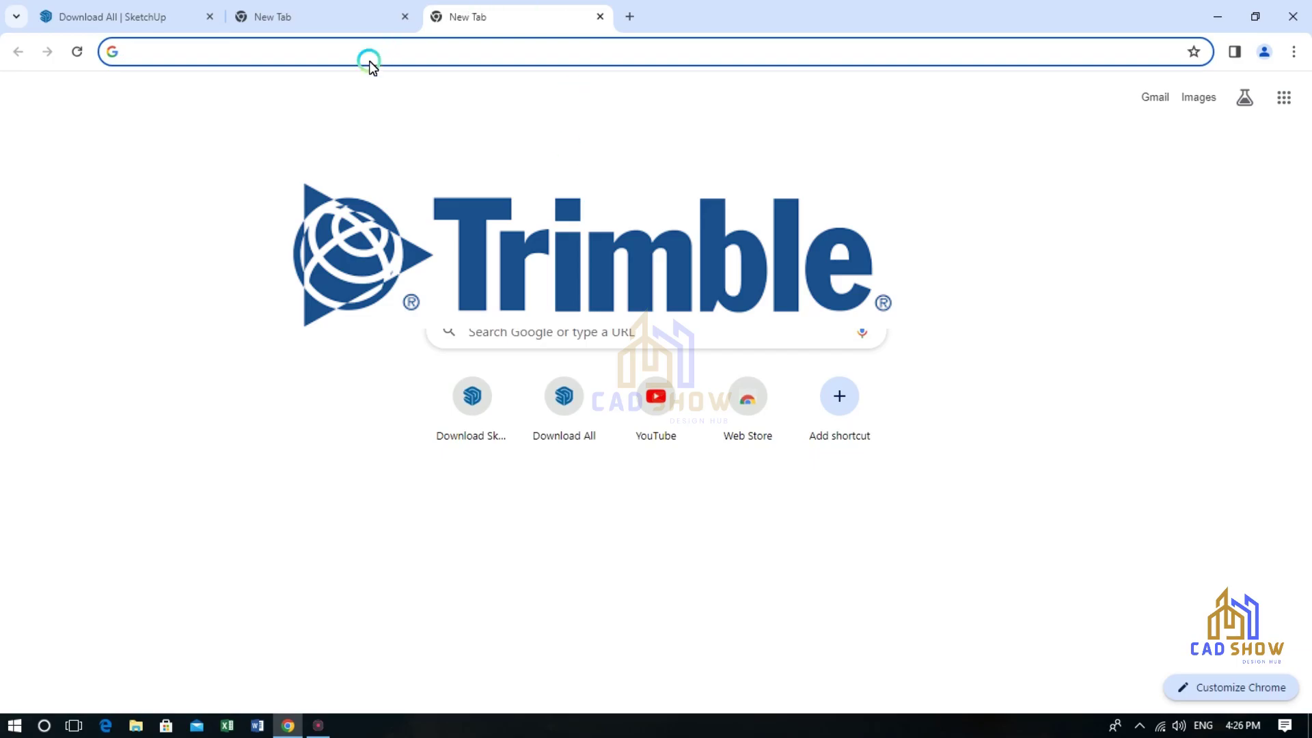
click(363, 55)
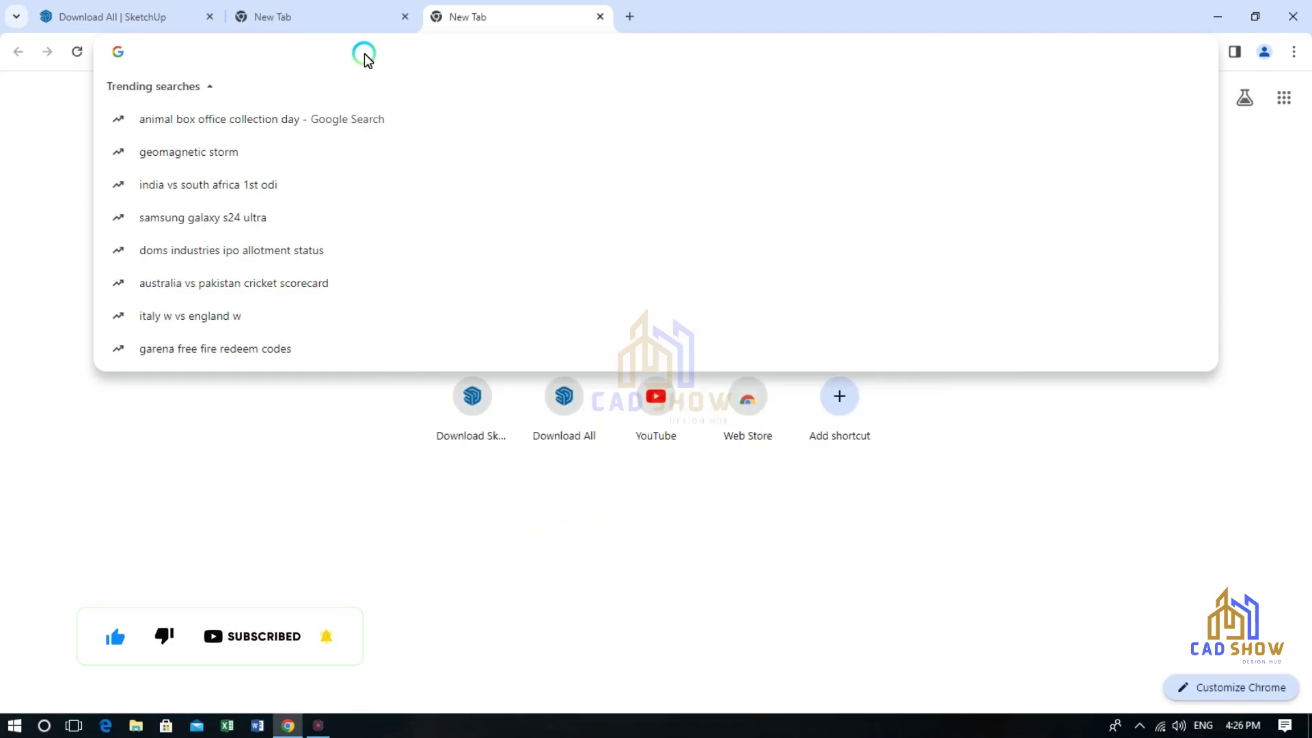
click(345, 506)
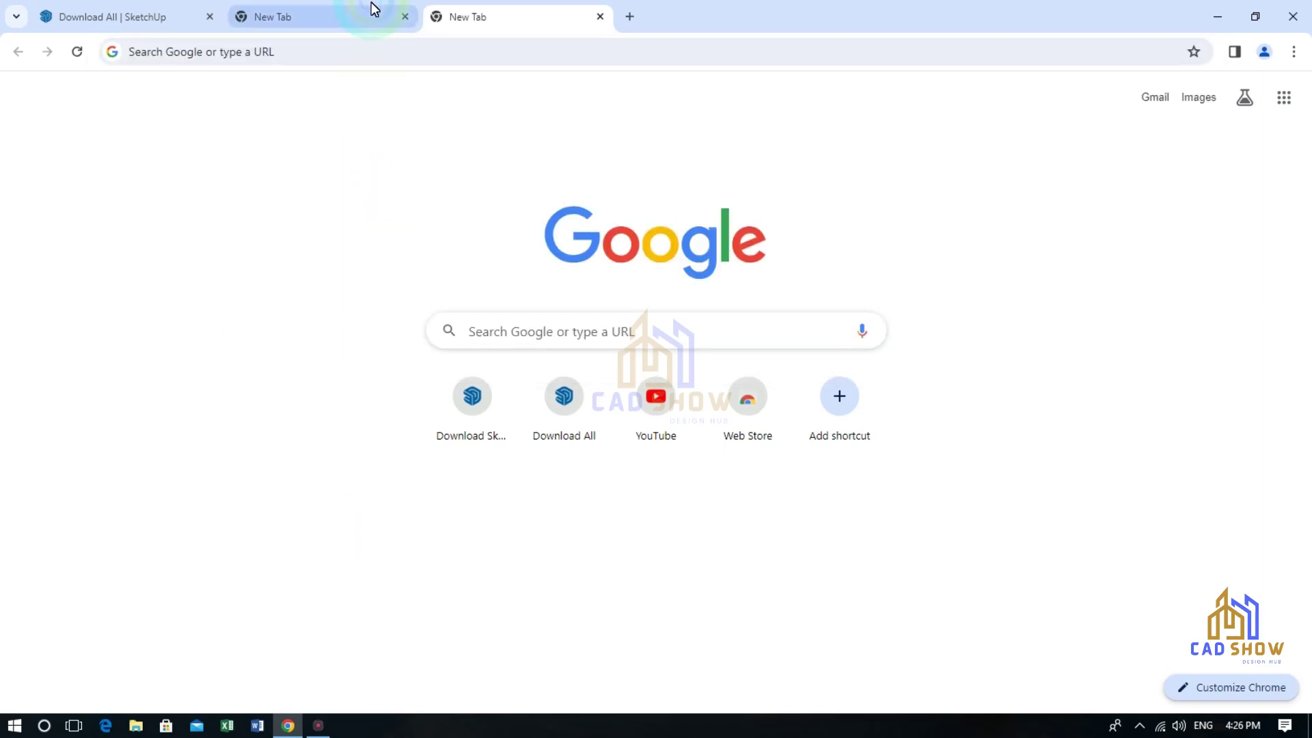
click(357, 45)
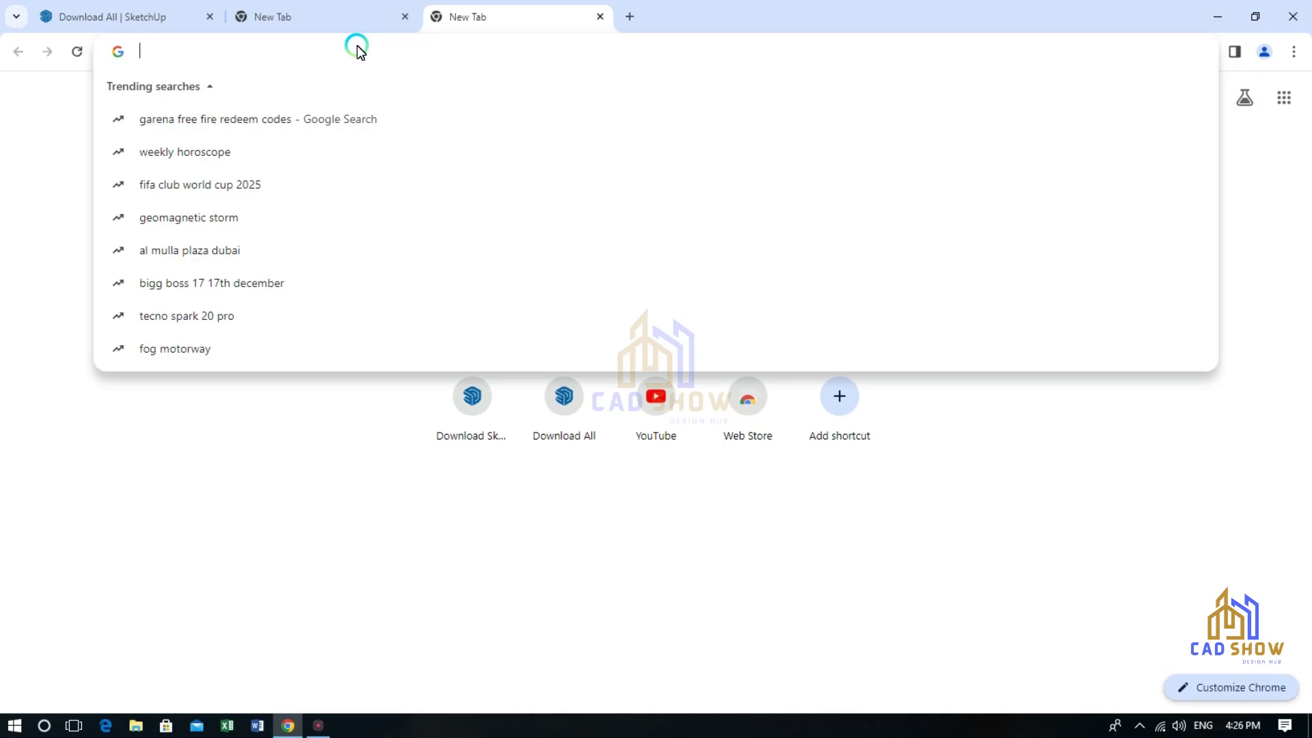
text(www)
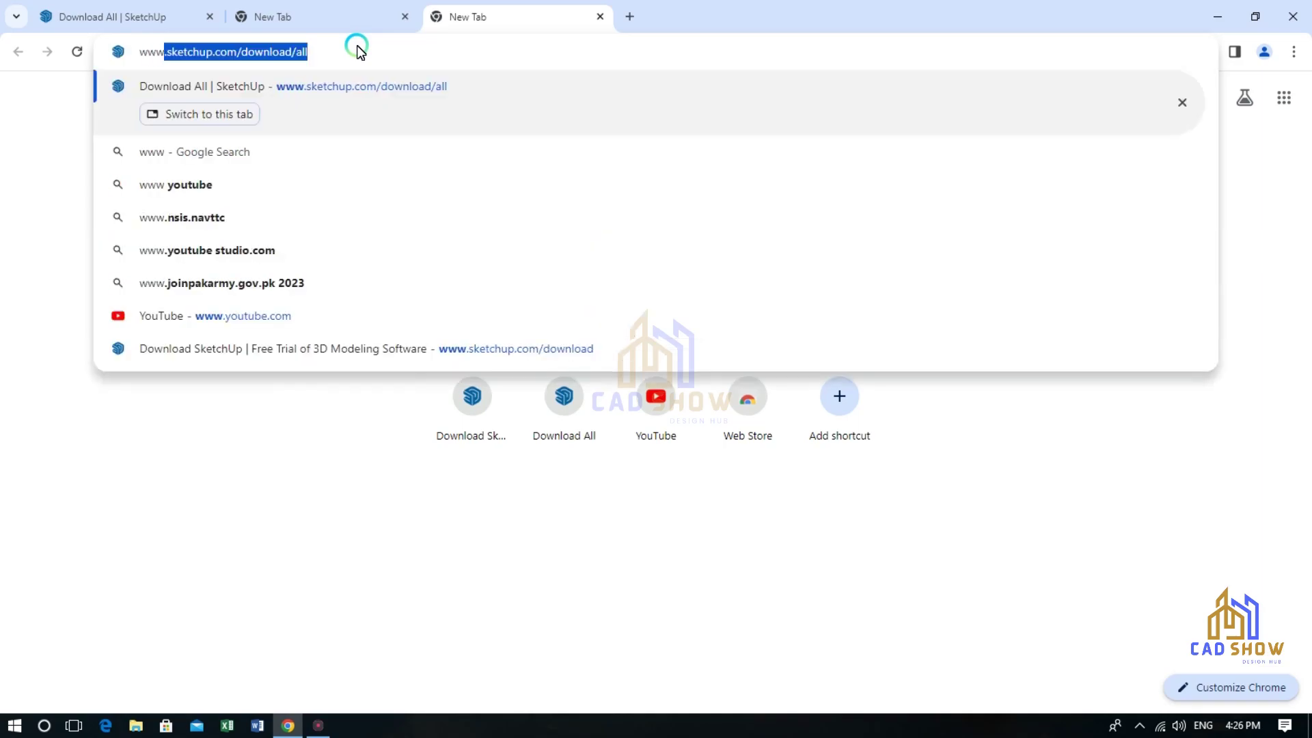
text(.s)
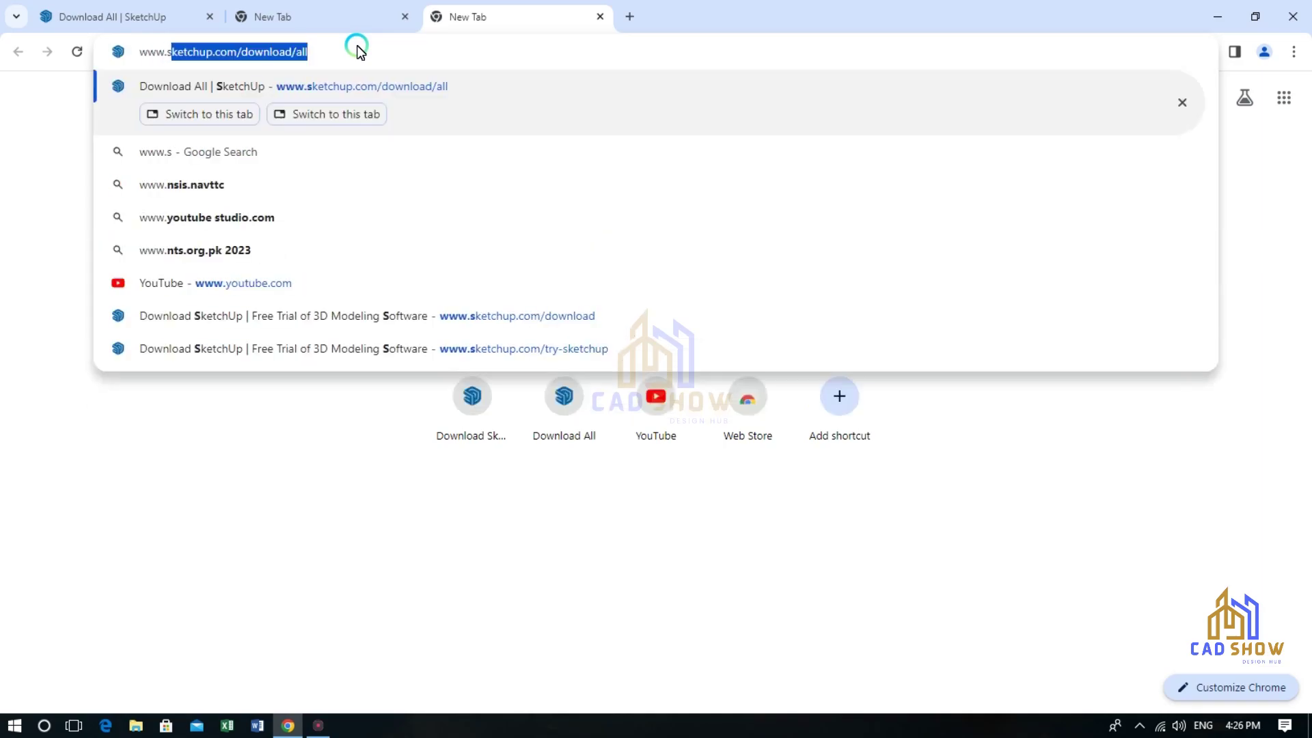
text(ketc)
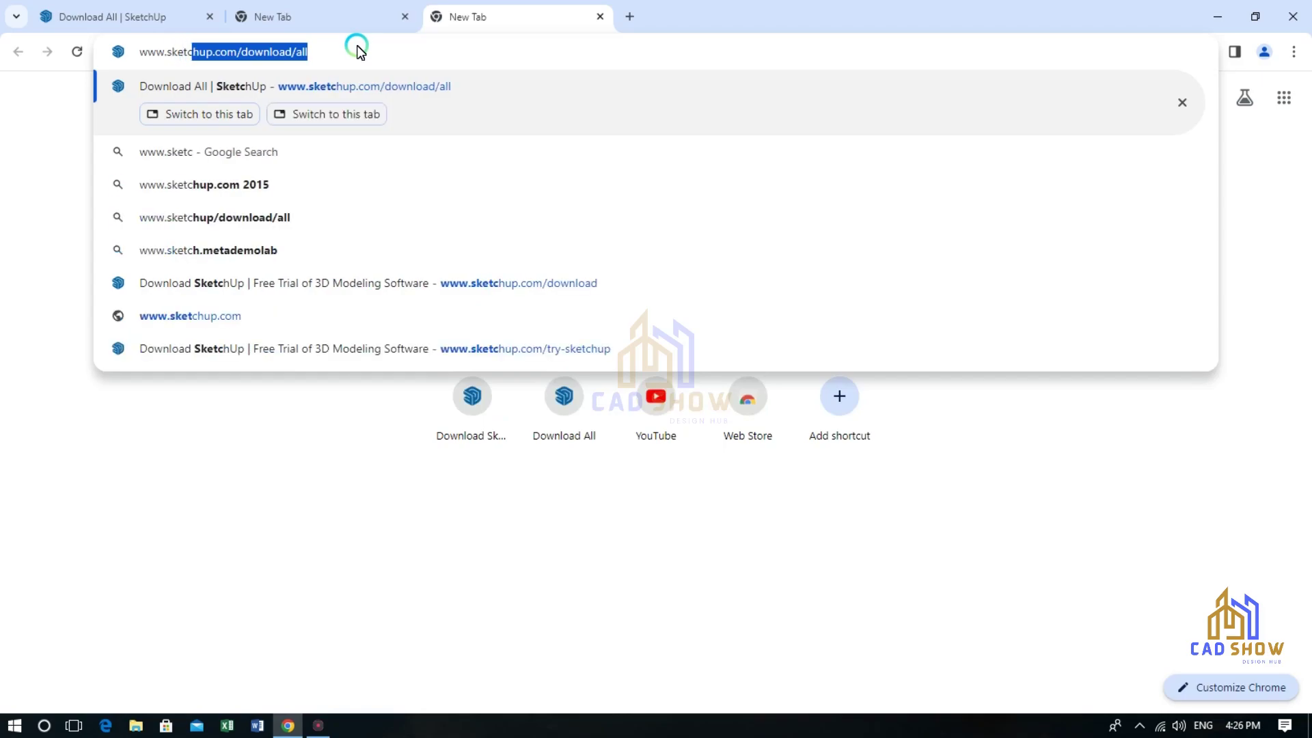
text(hup)
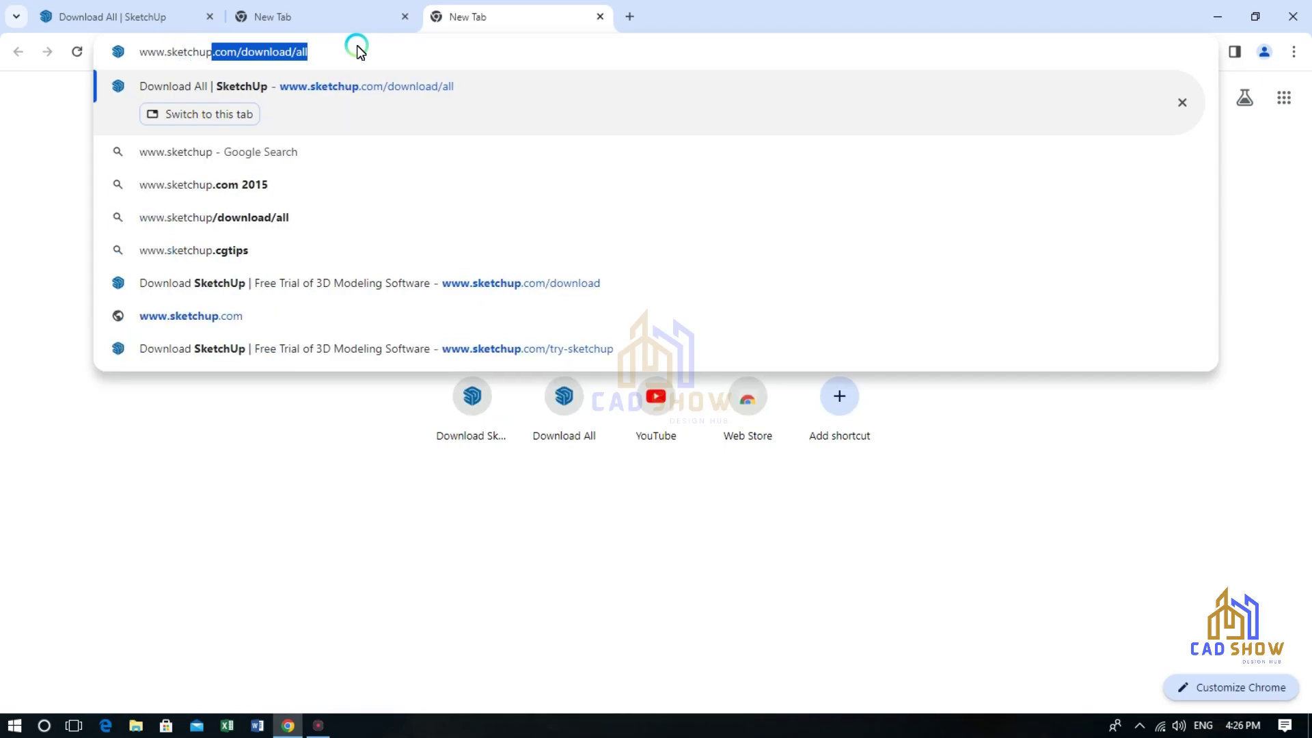
key(End)
key(BackSpace)
key(BackSpace)
key(BackSpace)
key(BackSpace)
key(BackSpace)
key(BackSpace)
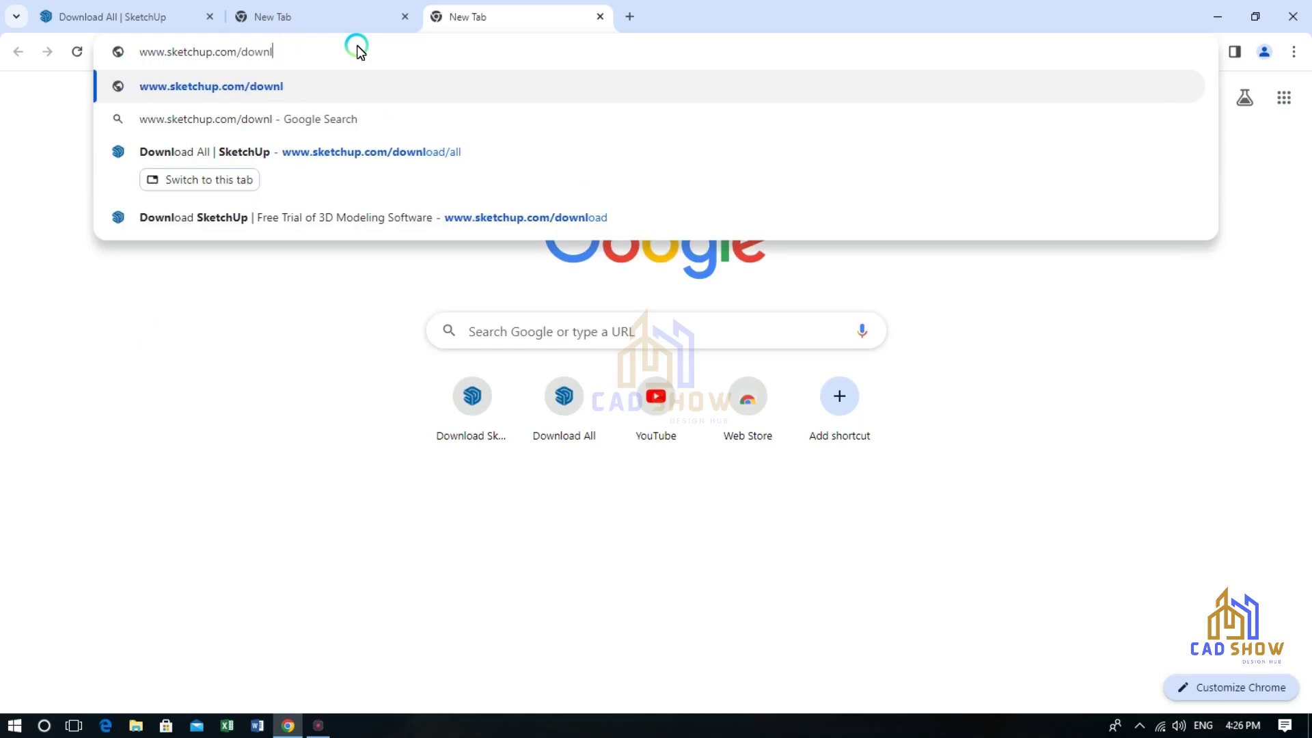
key(BackSpace)
key(BackSpace)
key(BackSpace)
key(BackSpace)
key(BackSpace)
key(Return)
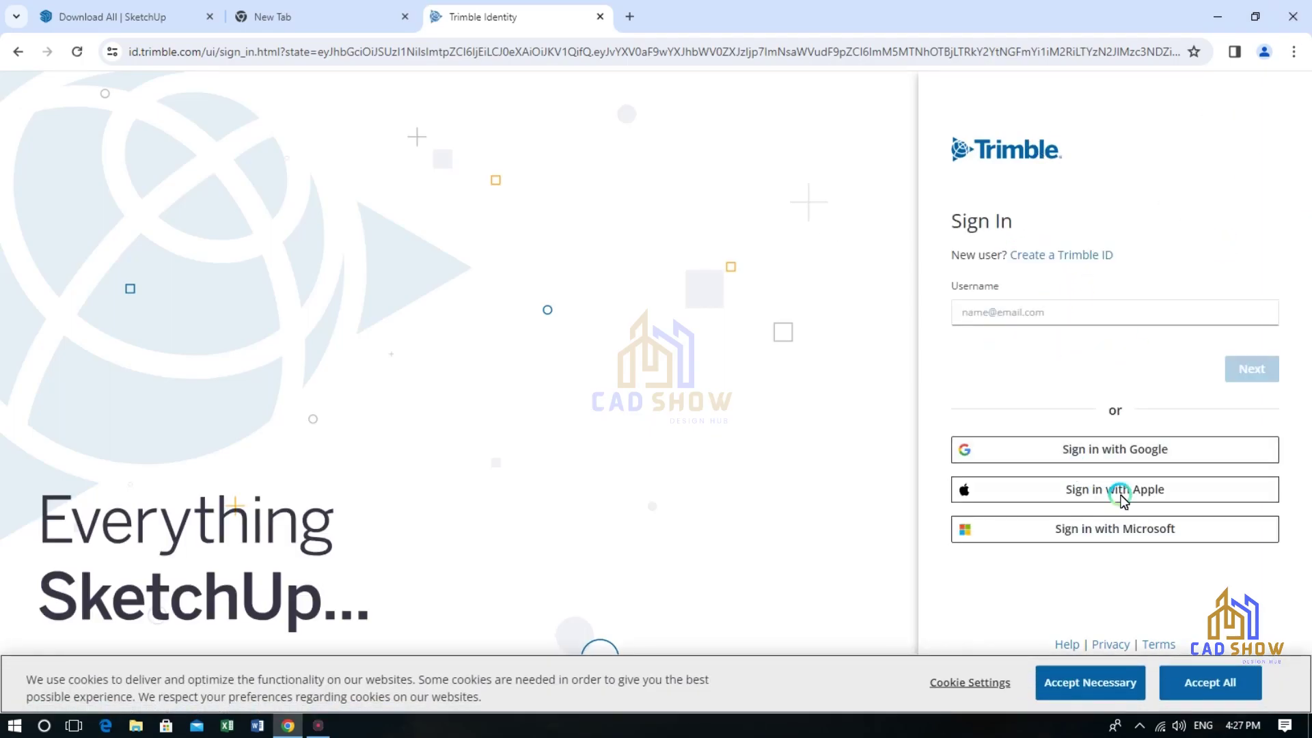
Accept all cookies on the Trimble sign-in page and focus the Username field
click(1210, 683)
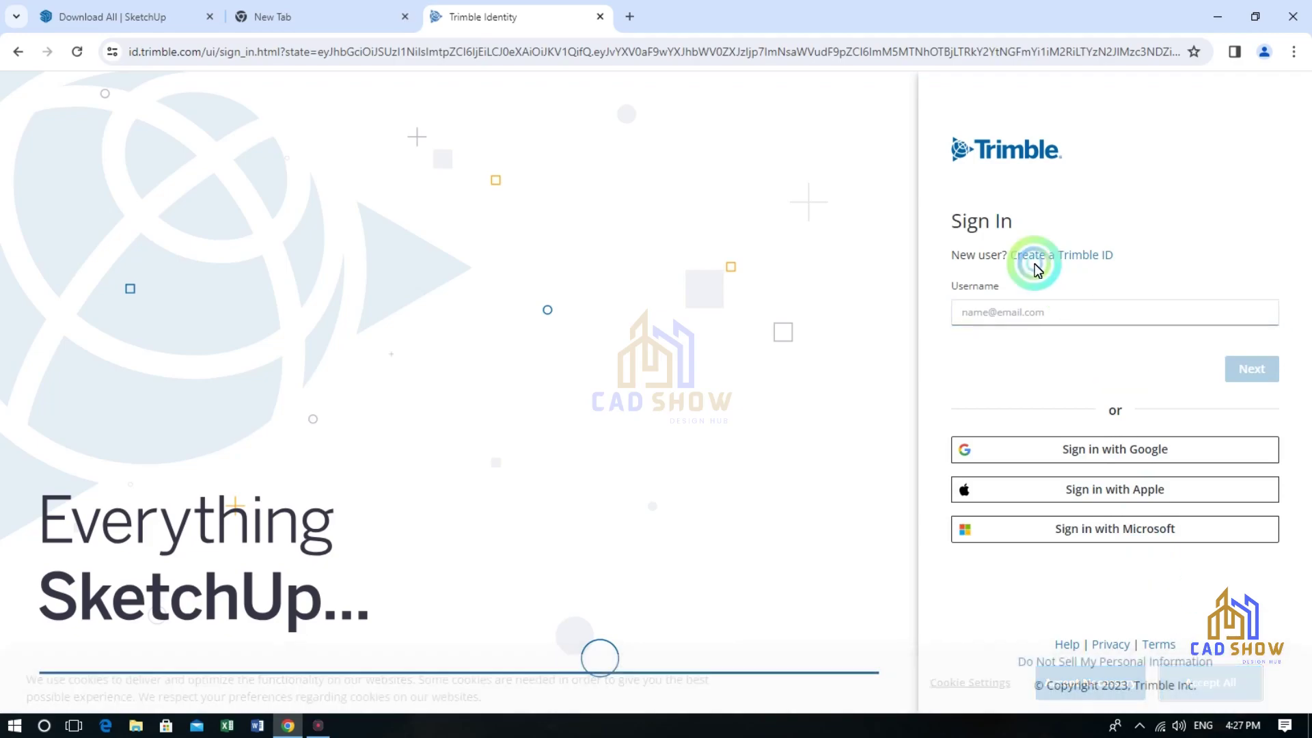
click(992, 320)
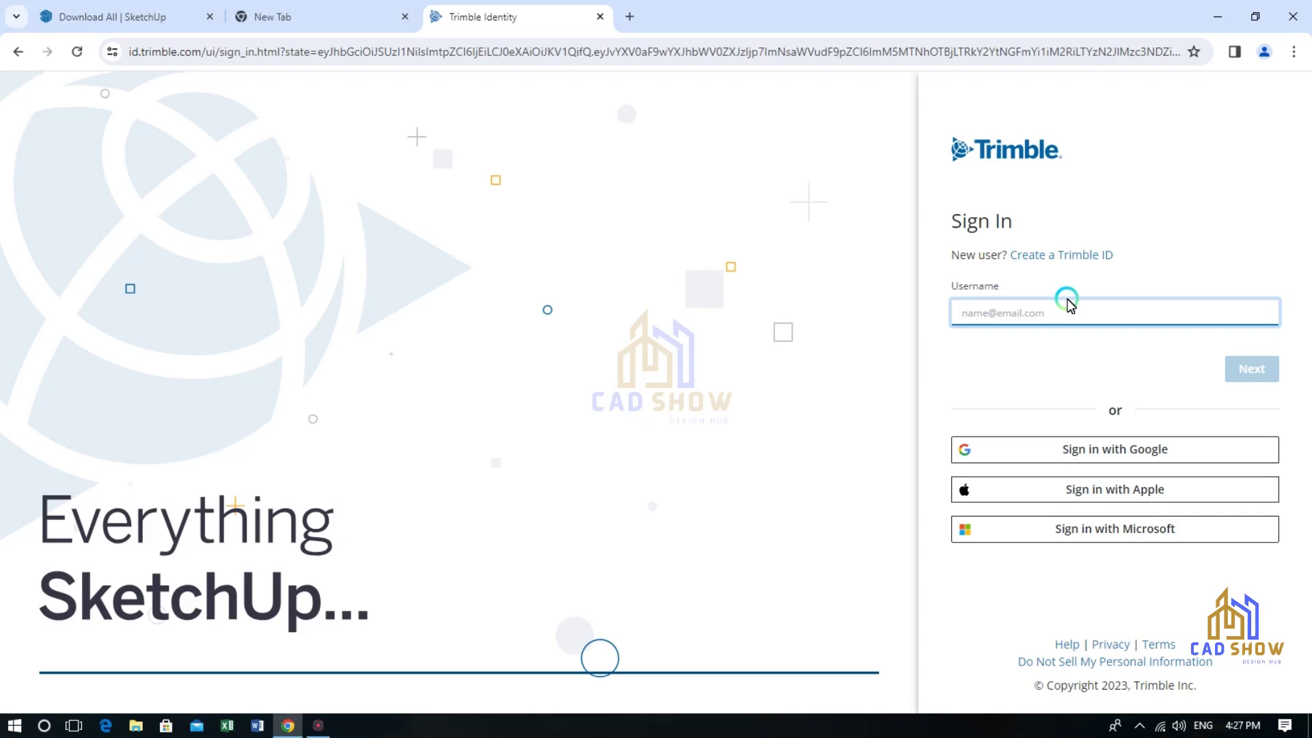
drag(943, 256, 1145, 267)
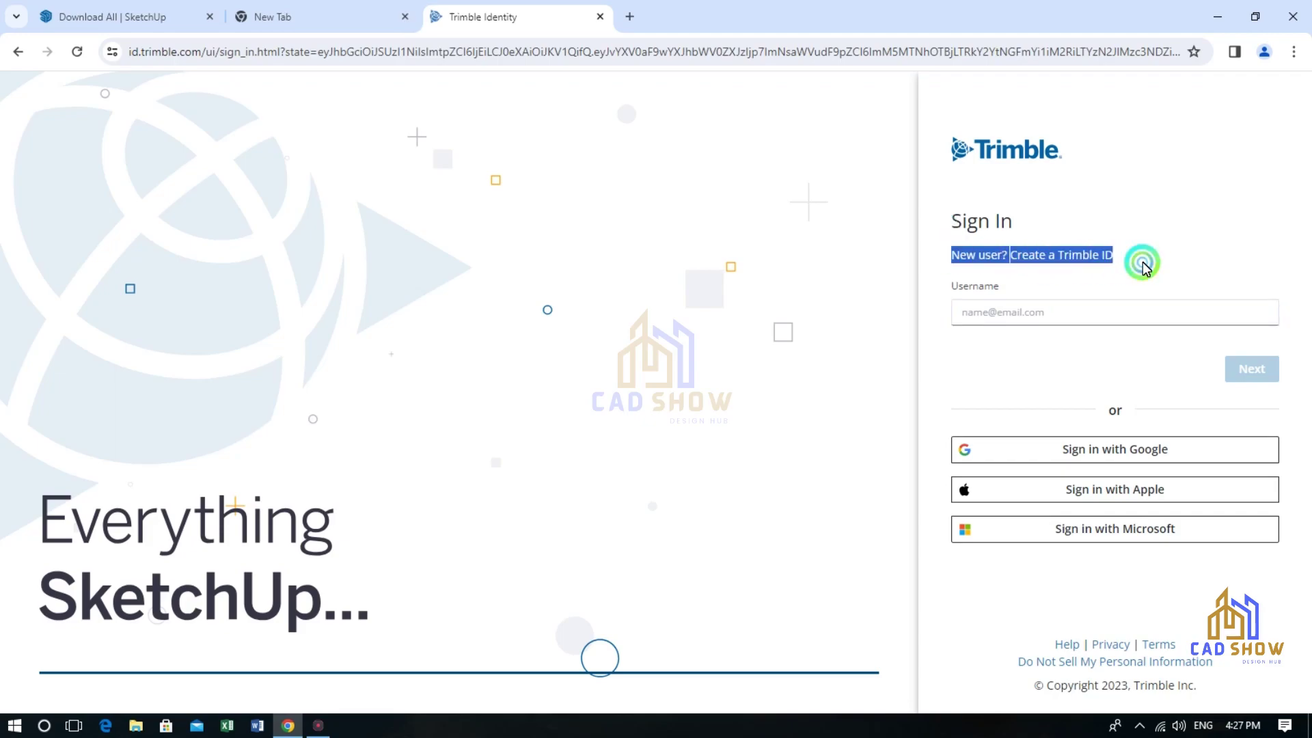
Start creating a new Trimble ID with the 'Everywhere else' region
click(1036, 264)
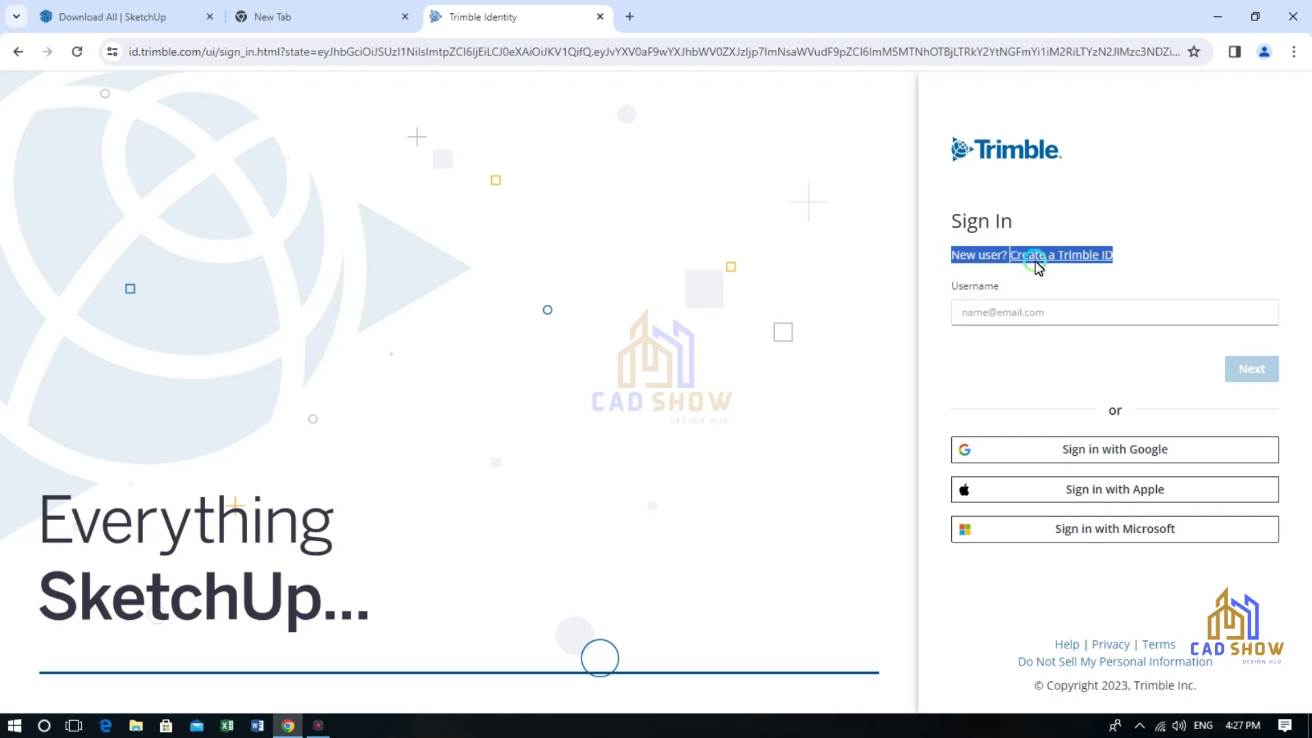
click(1079, 263)
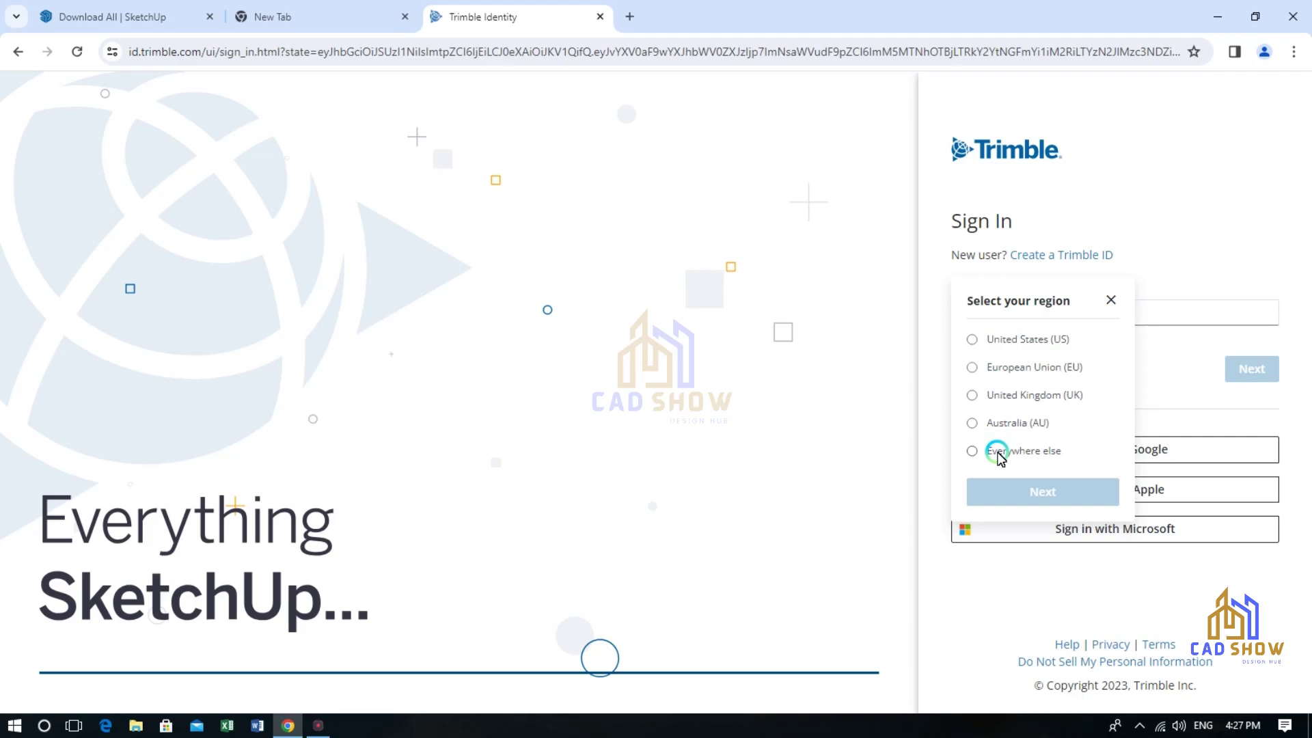
click(974, 452)
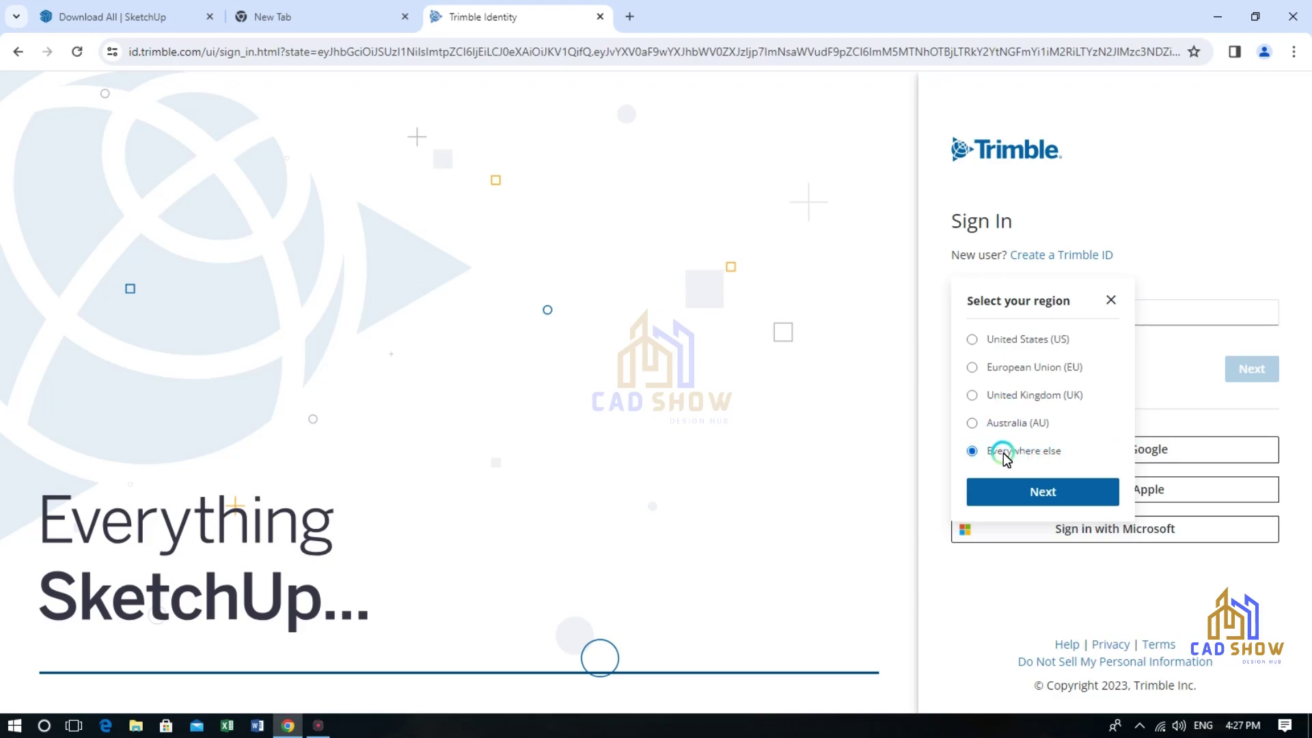
click(1016, 492)
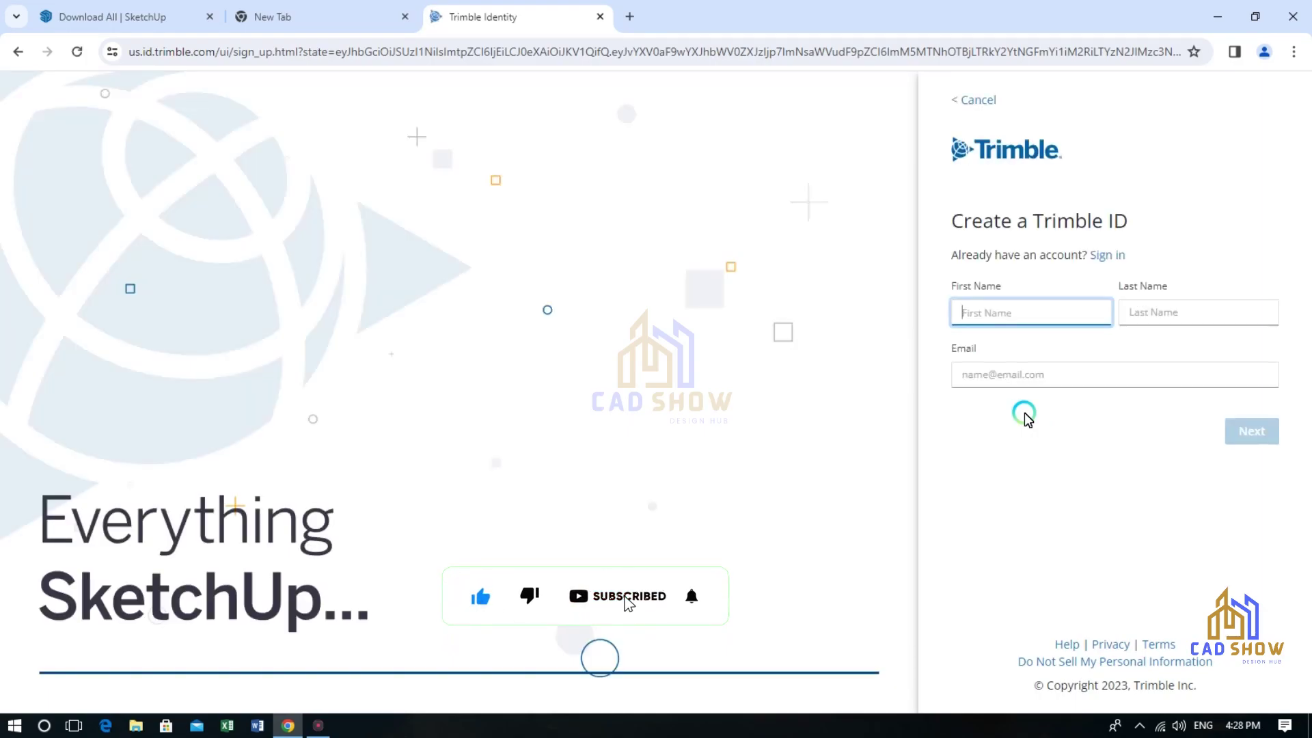
Submit the user's first name, last name and email, then focus the Code field
click(1024, 317)
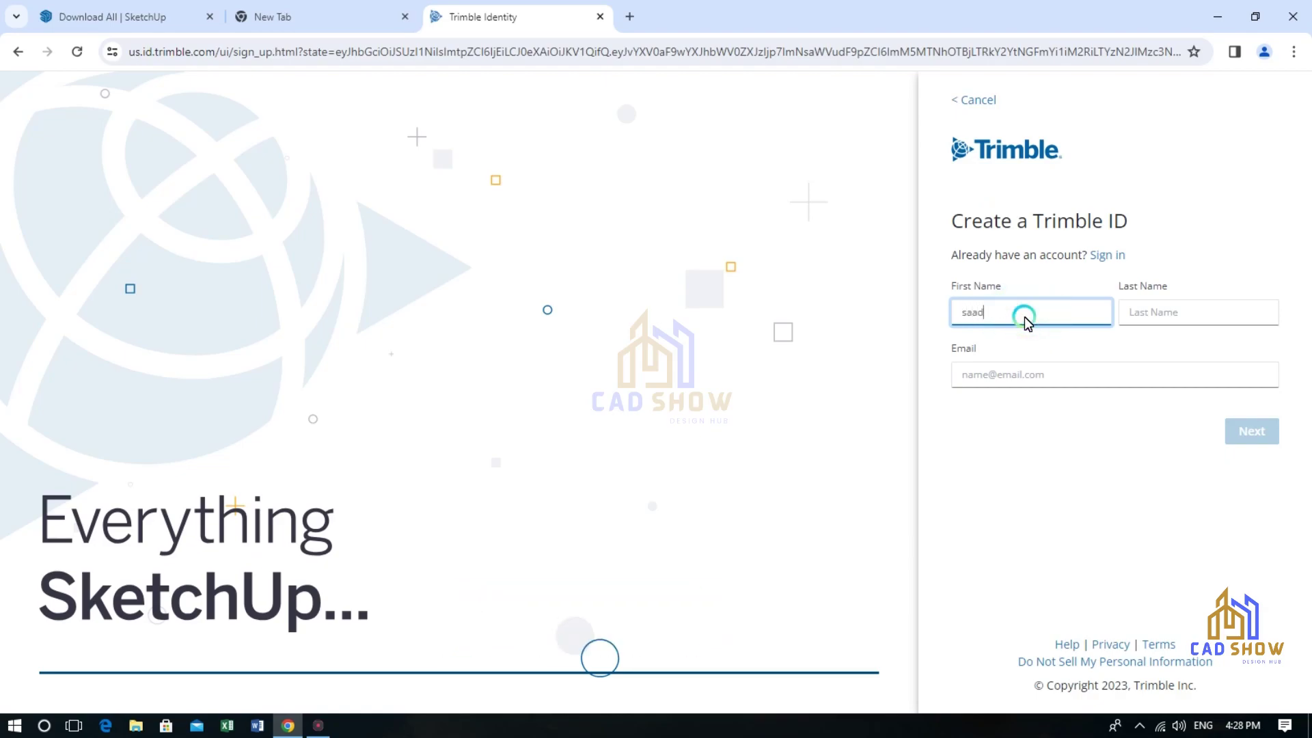
click(1180, 308)
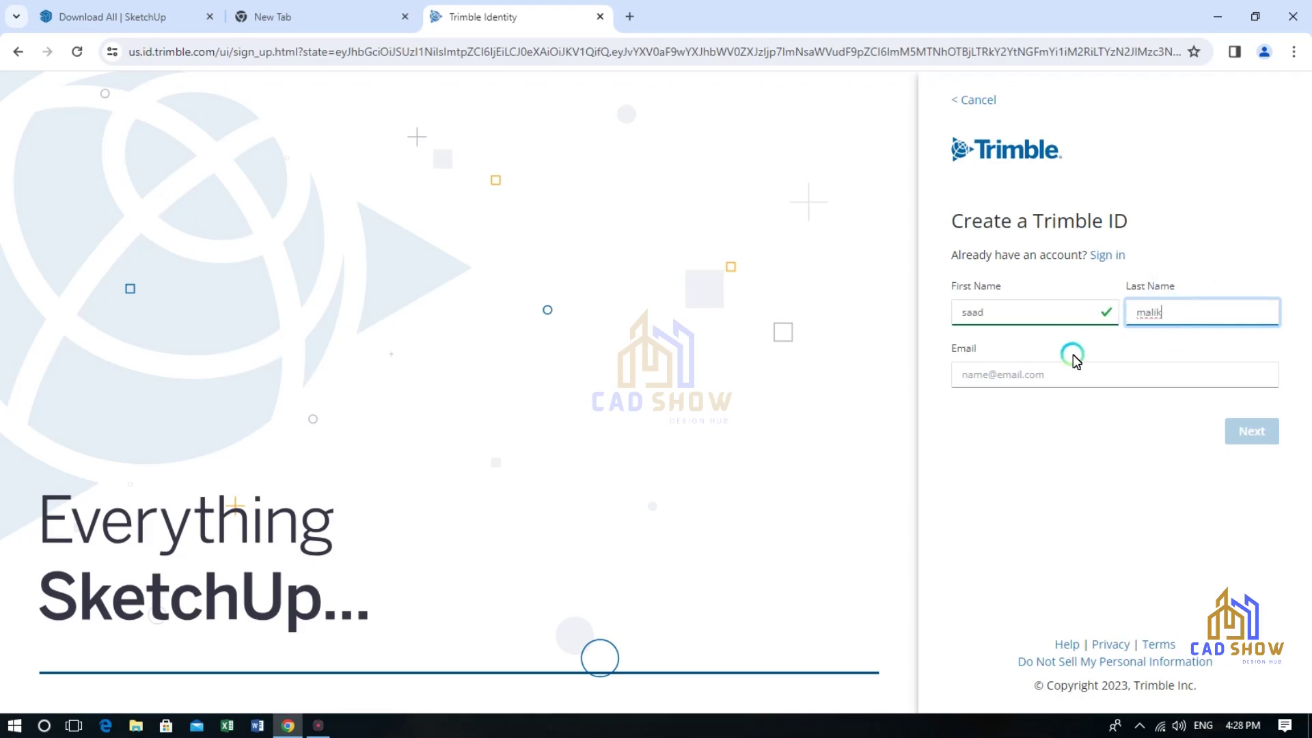
click(1063, 374)
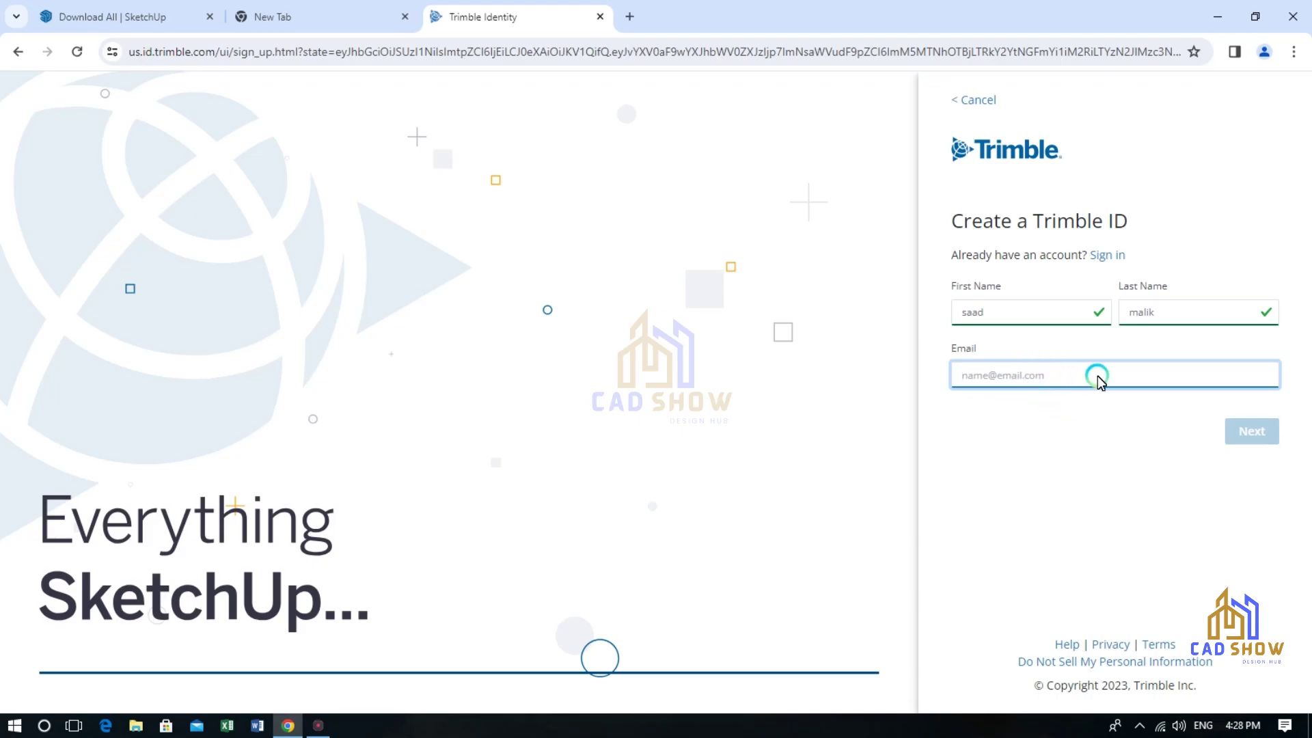
text(saa)
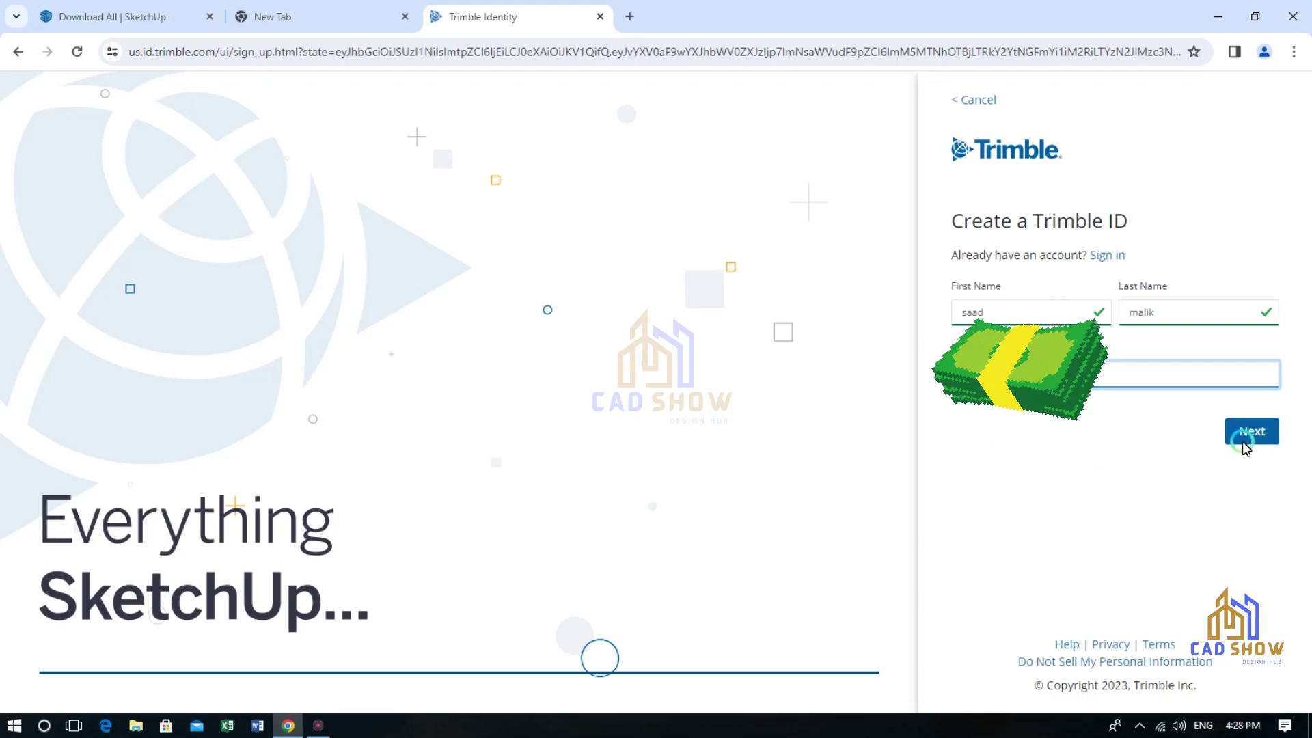
click(1250, 432)
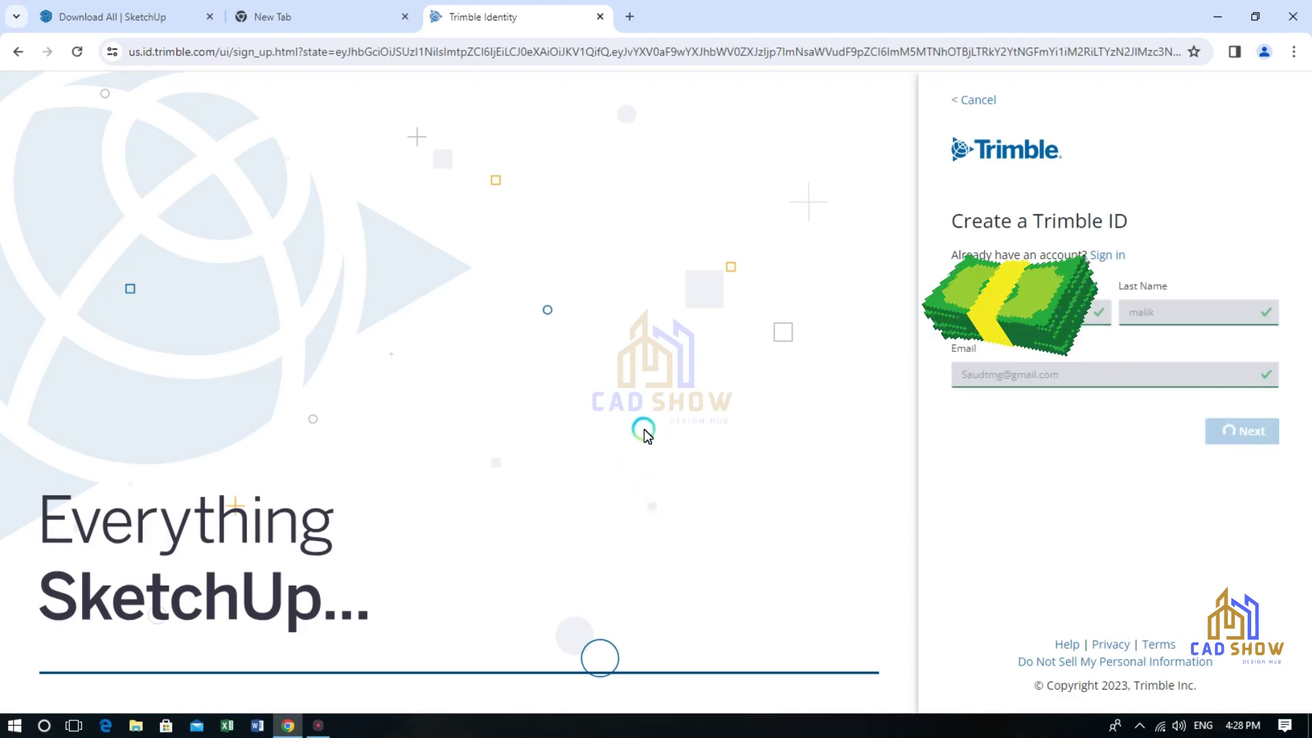
click(1079, 366)
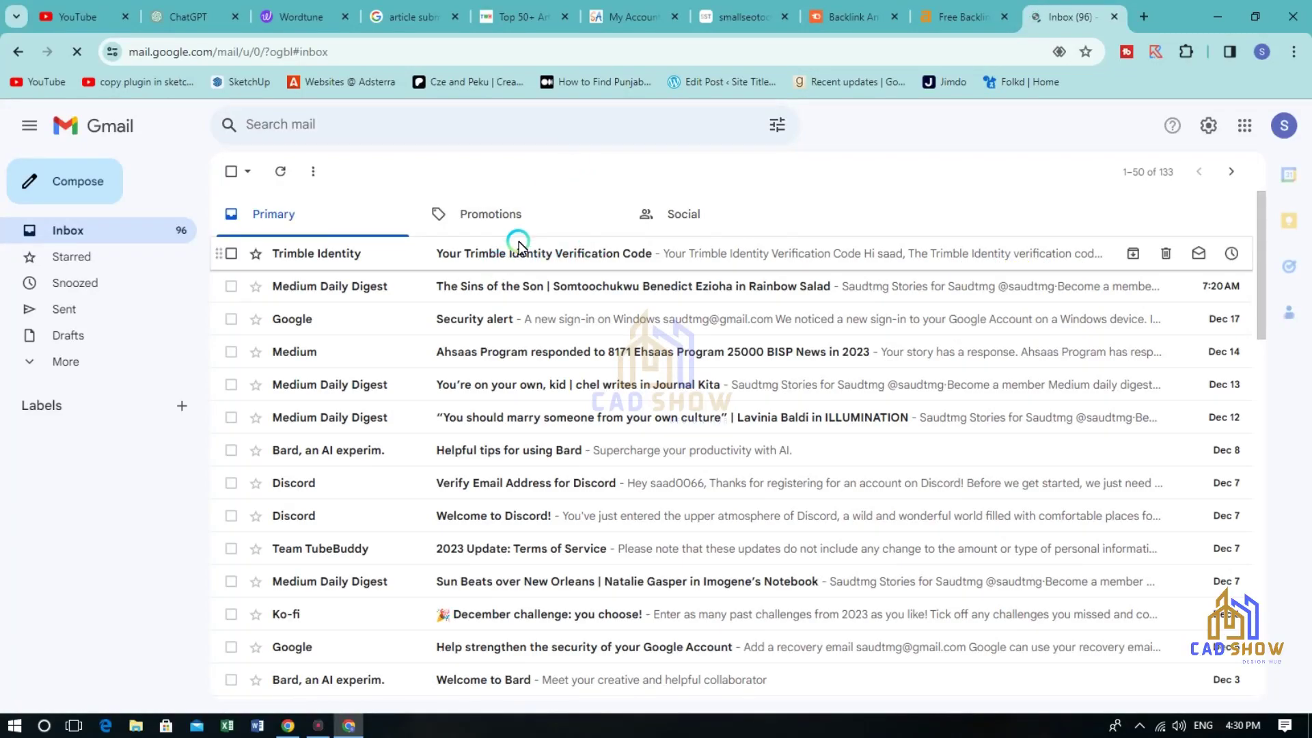
Copy the verification code from the Trimble Identity email and return to the sign-up window
mouse_move(655, 253)
click(582, 255)
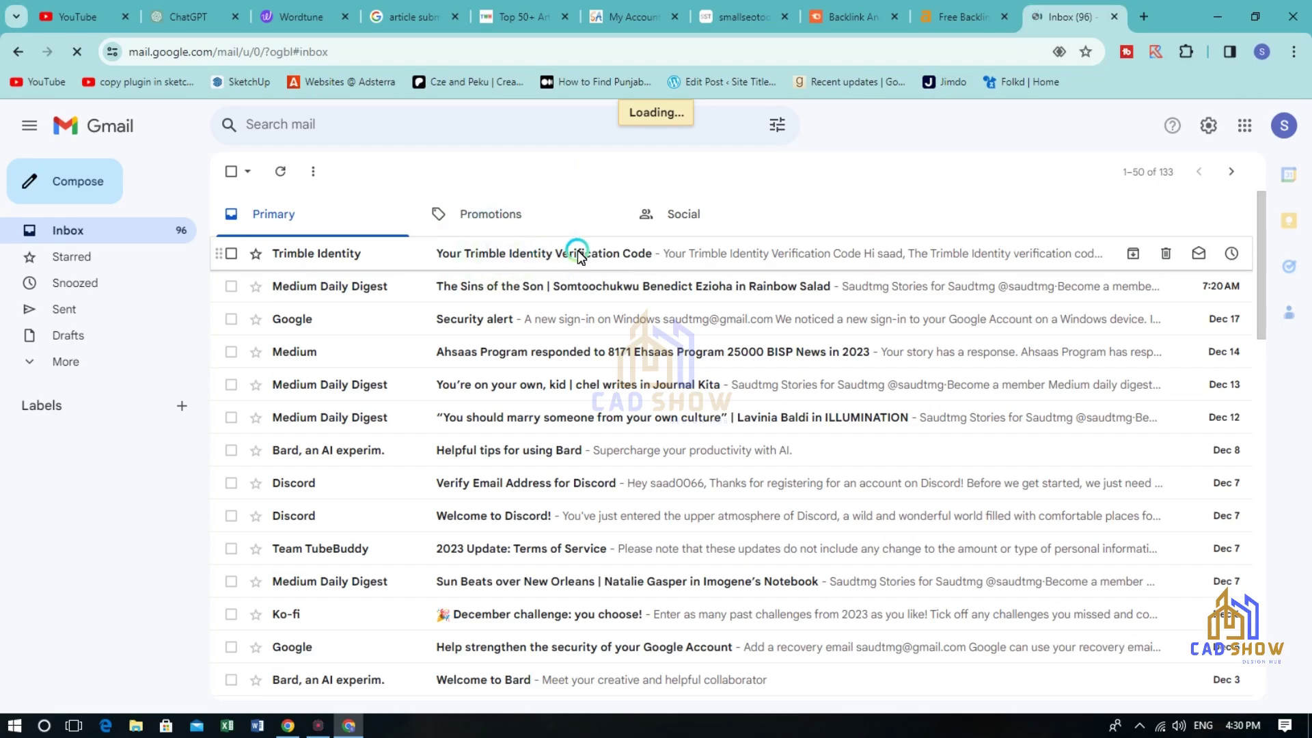
scroll(474, 380, down, 2)
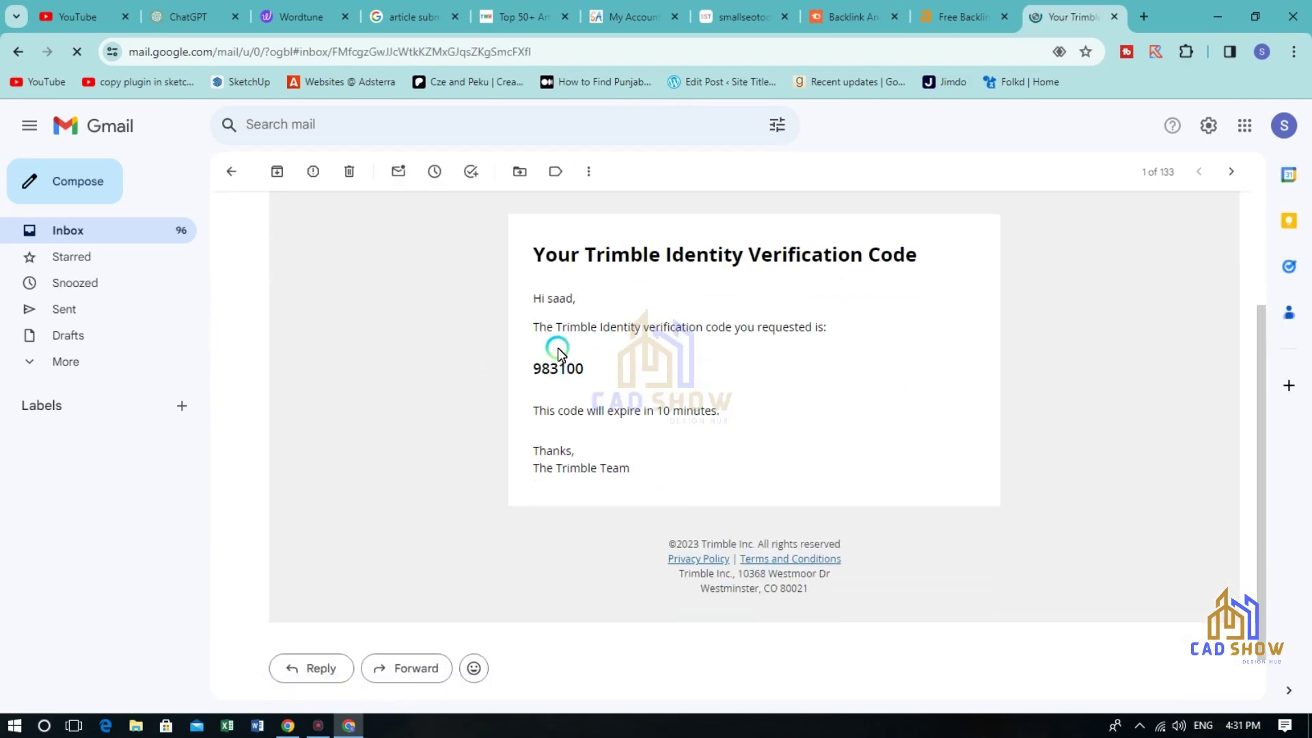
scroll(711, 257, down, 1)
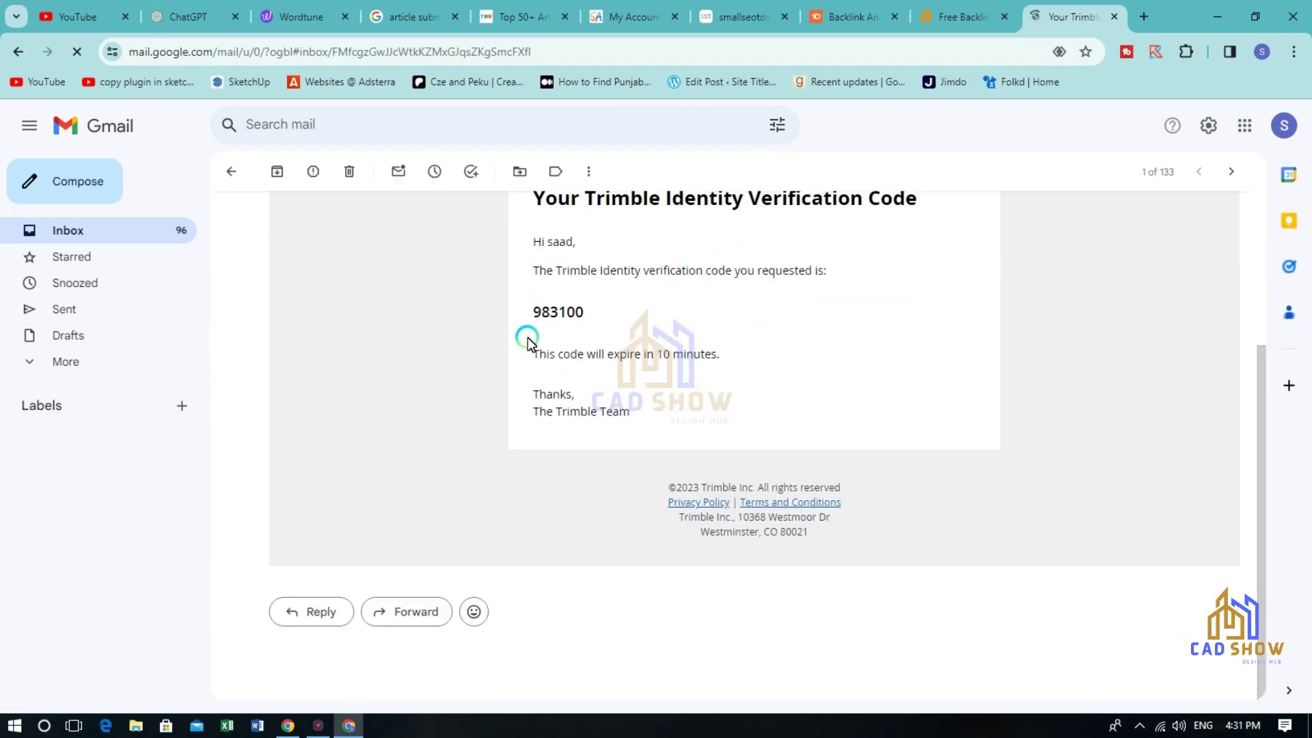
drag(530, 313, 691, 304)
double_click(545, 308)
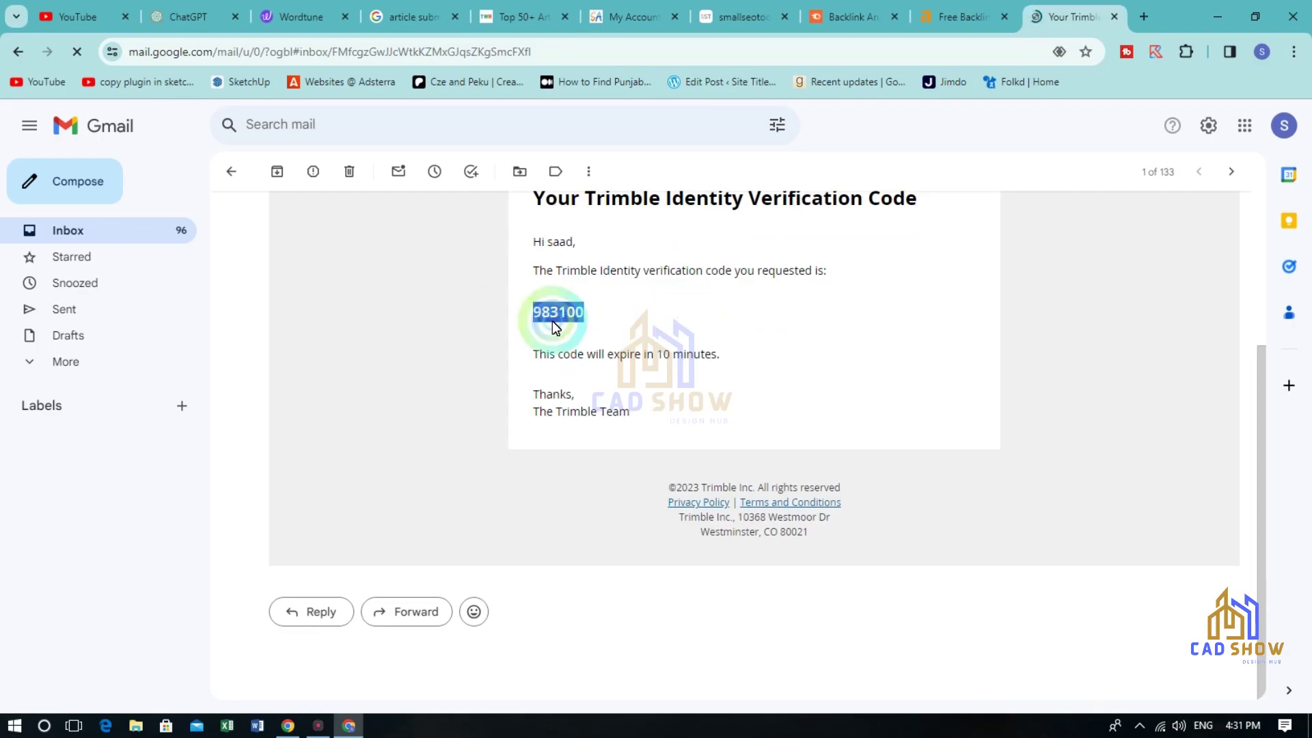
right_click(557, 317)
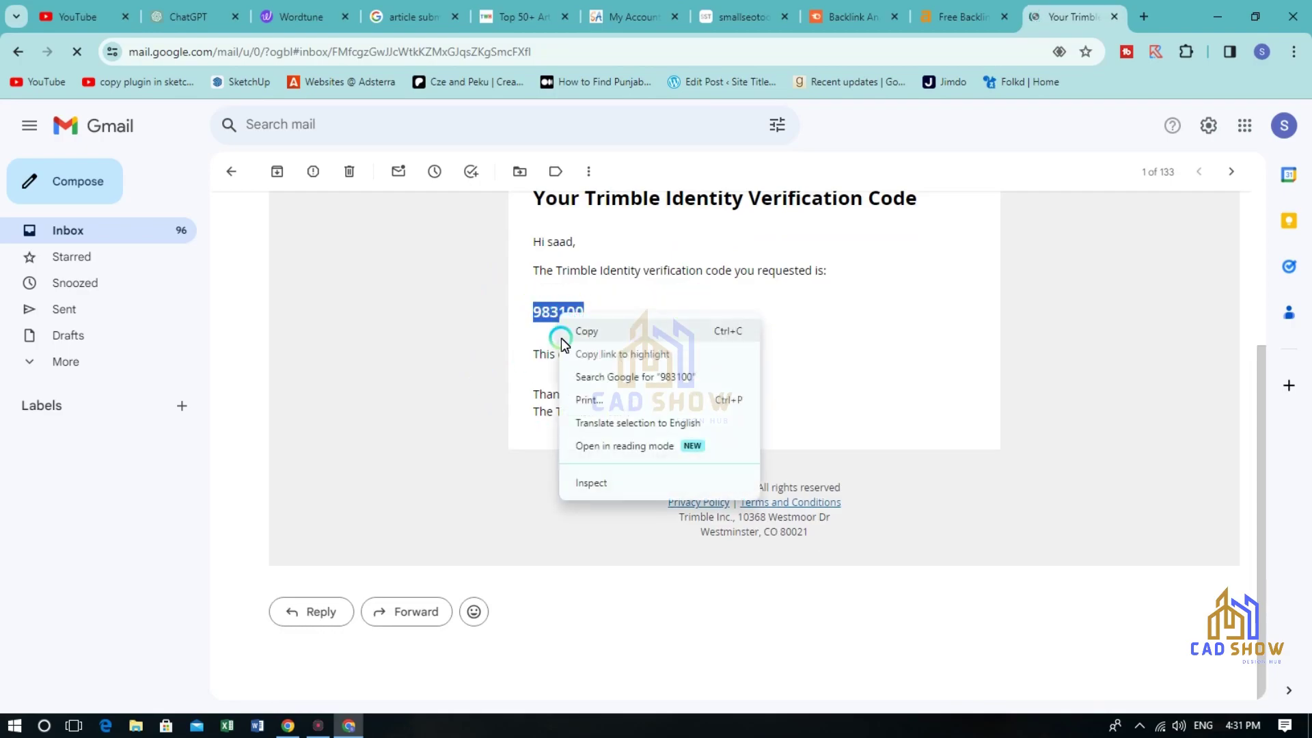
click(601, 331)
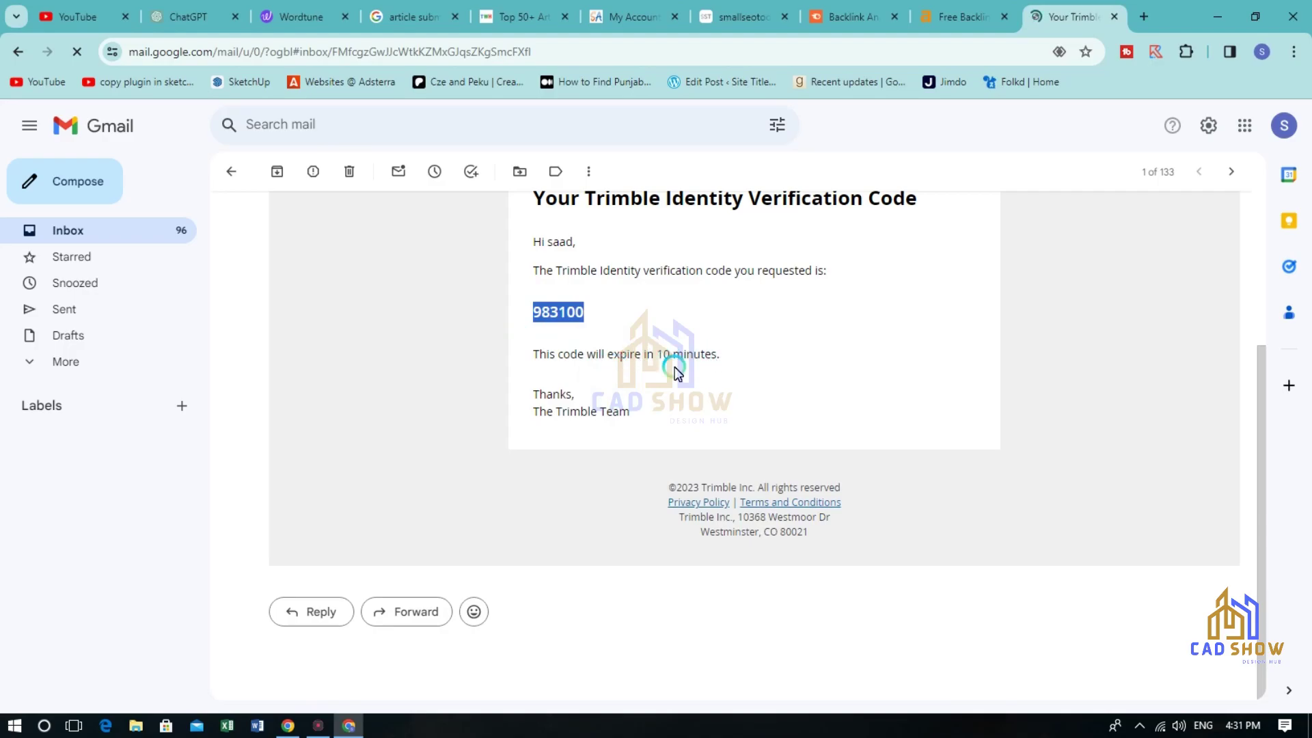
click(304, 726)
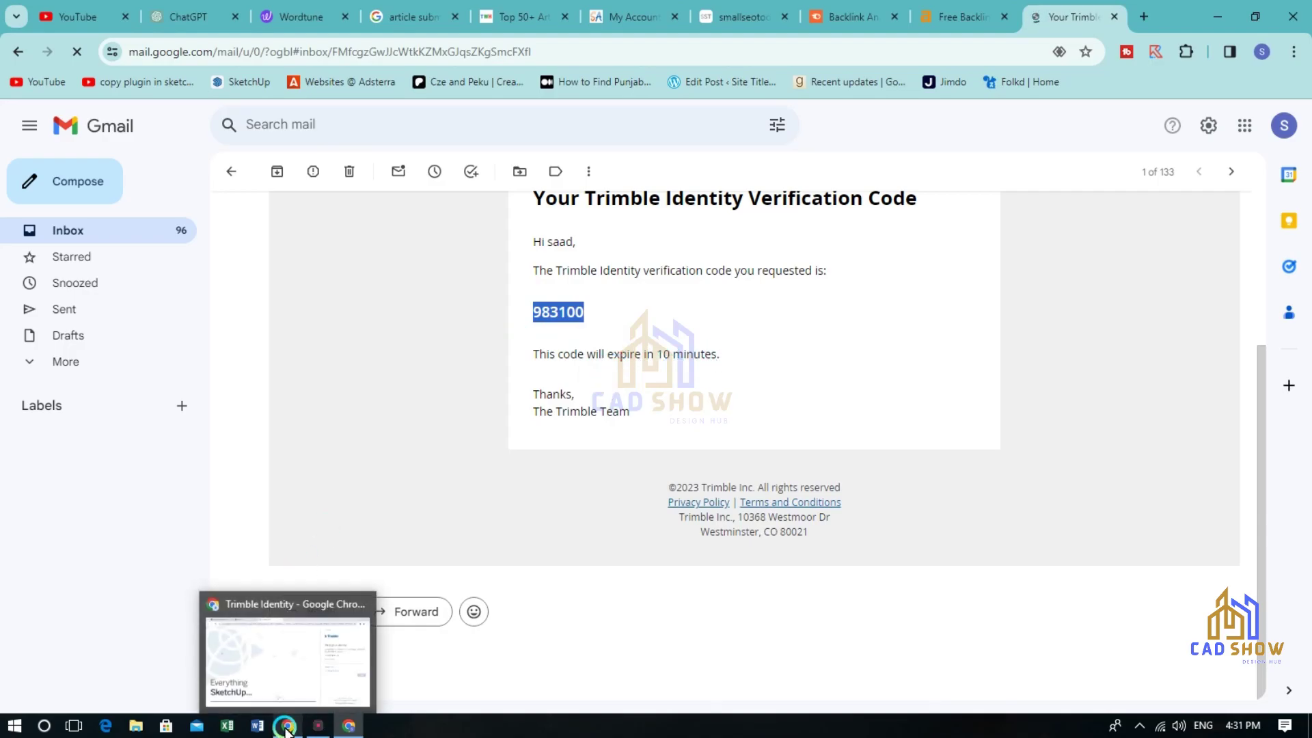
click(287, 649)
Paste the copied verification code into the Code field and submit it
click(1126, 375)
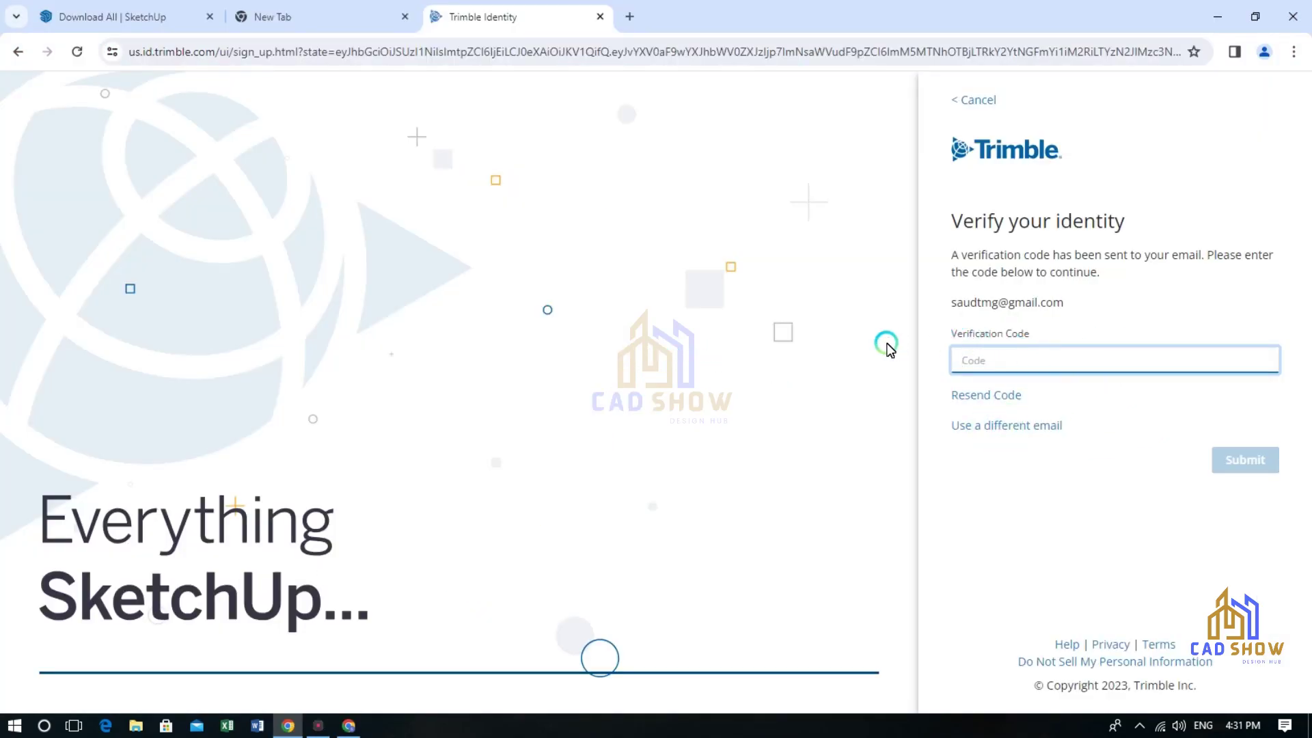
drag(1059, 336, 976, 338)
click(995, 351)
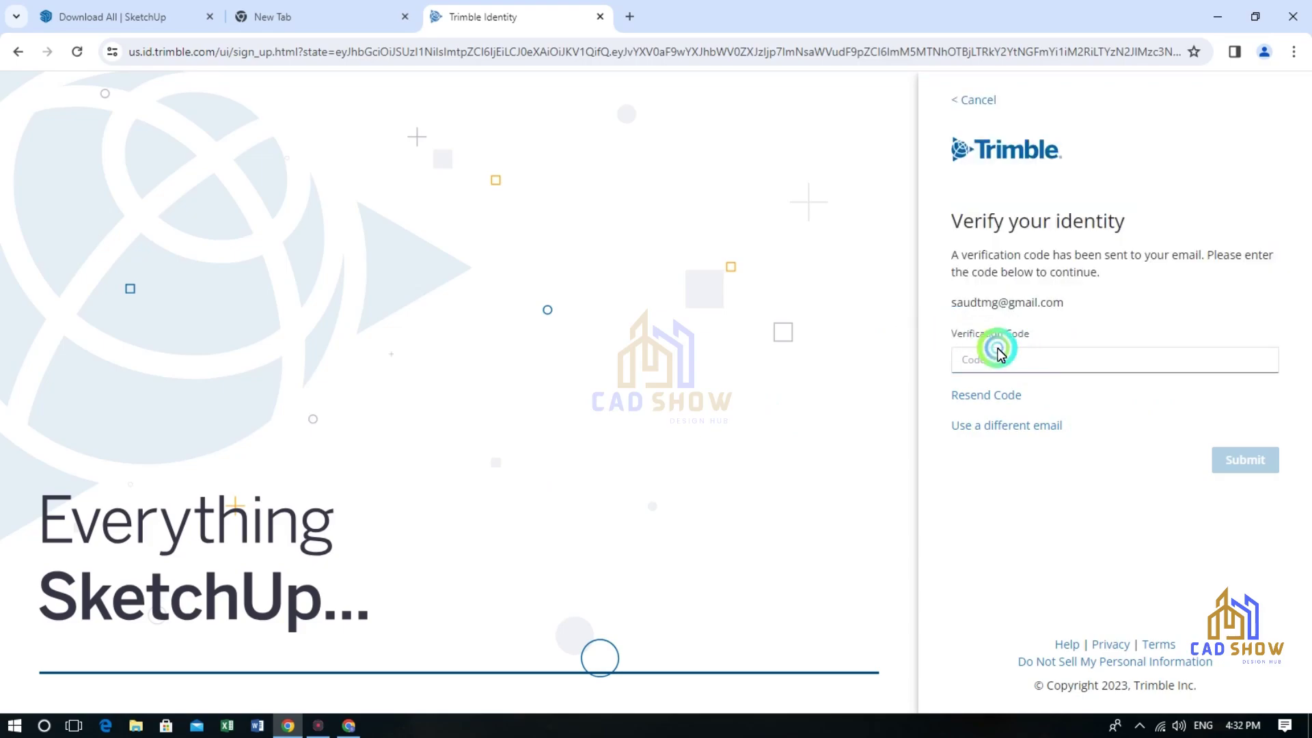
click(998, 360)
right_click(999, 360)
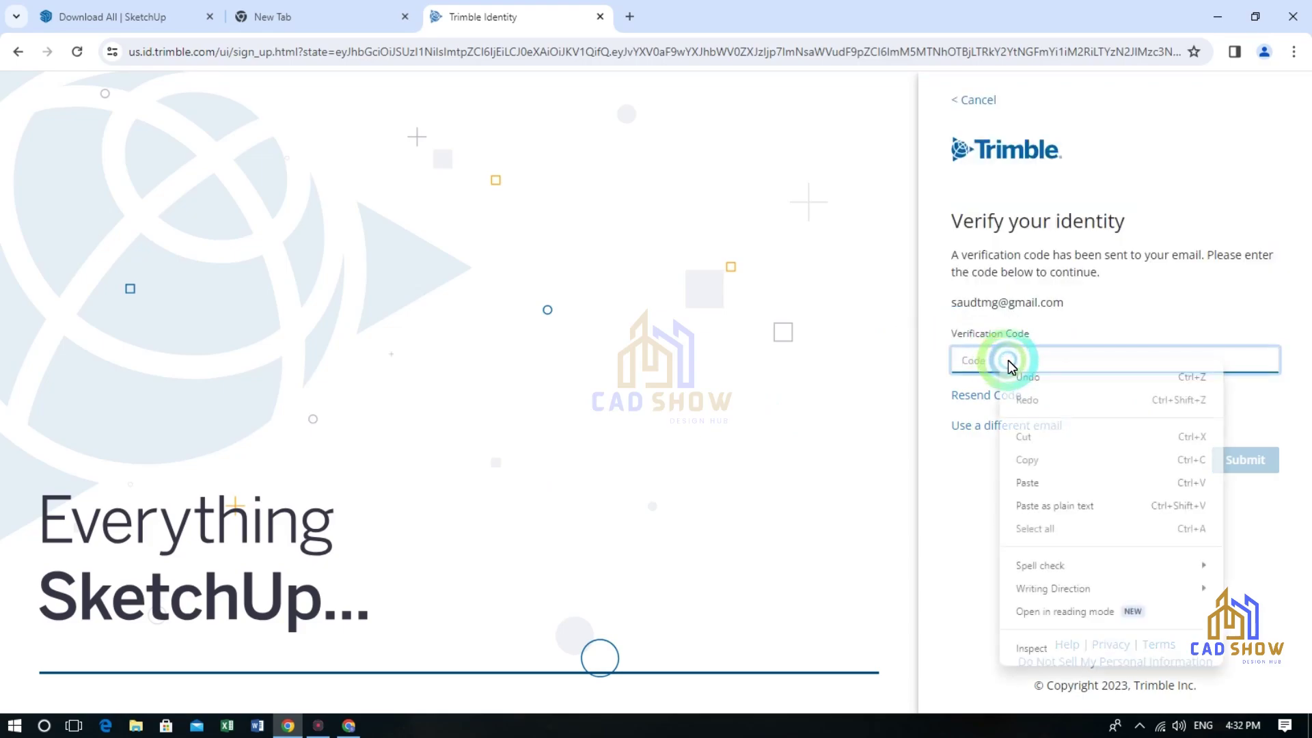
click(1039, 482)
click(1244, 461)
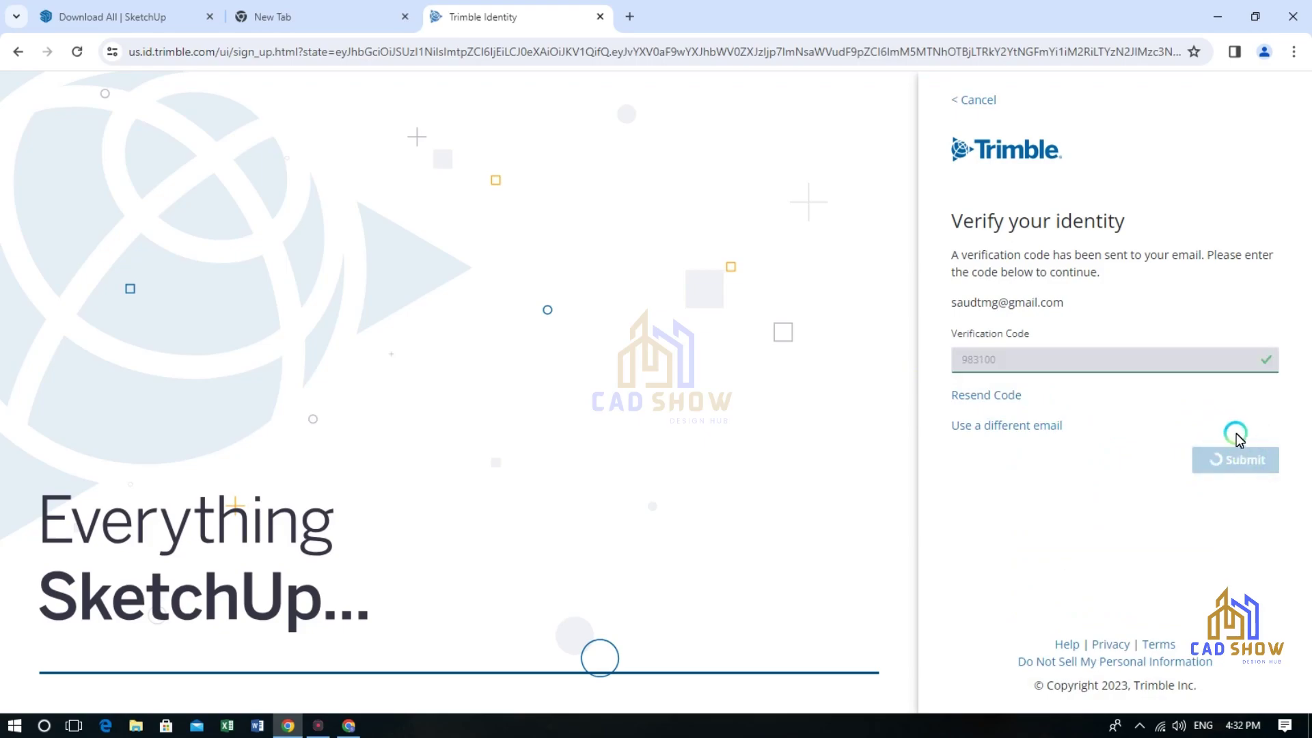
Enter the account password in both New and Confirm password fields and submit
click(1013, 329)
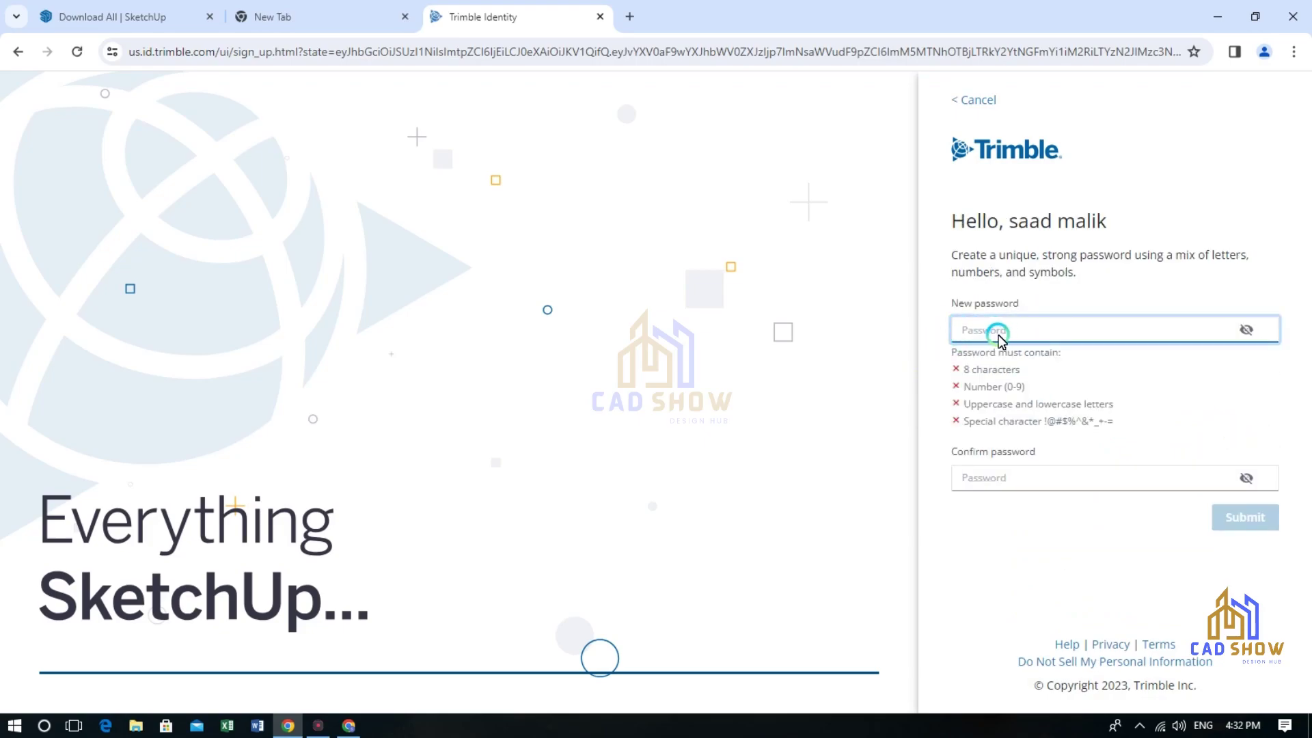
click(975, 334)
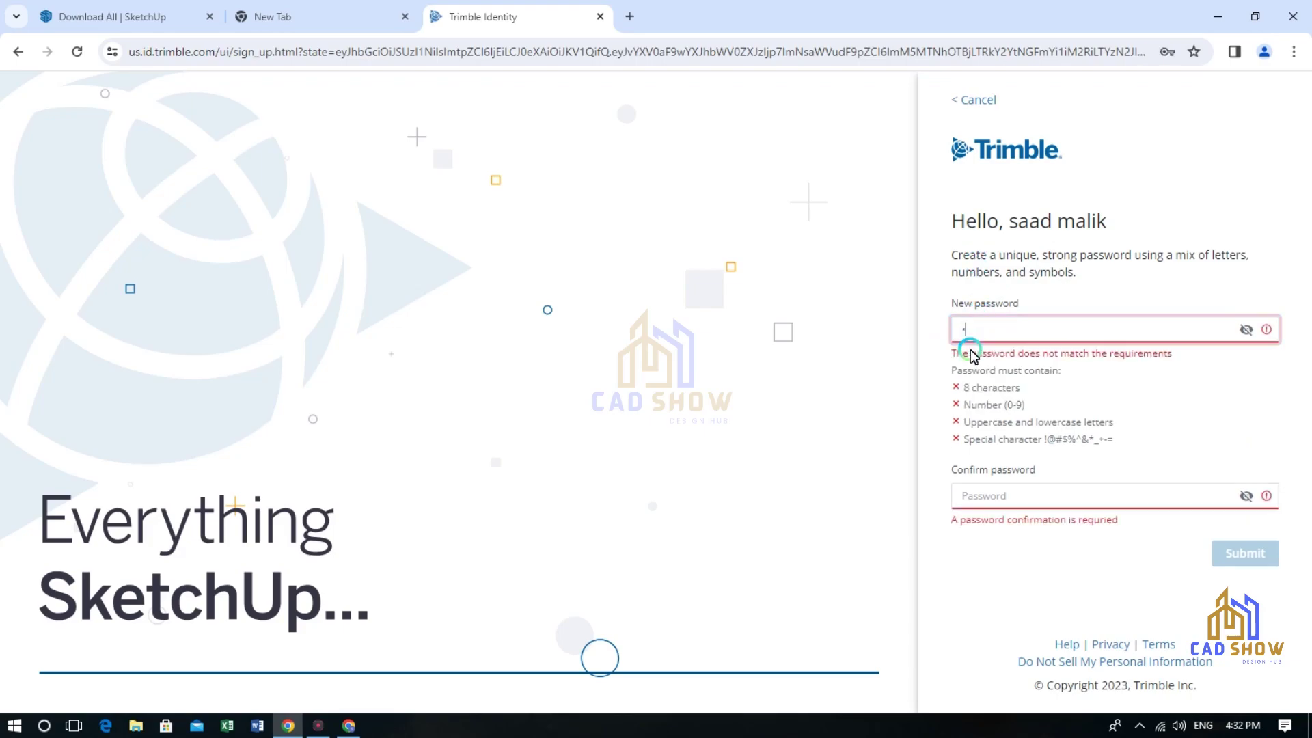
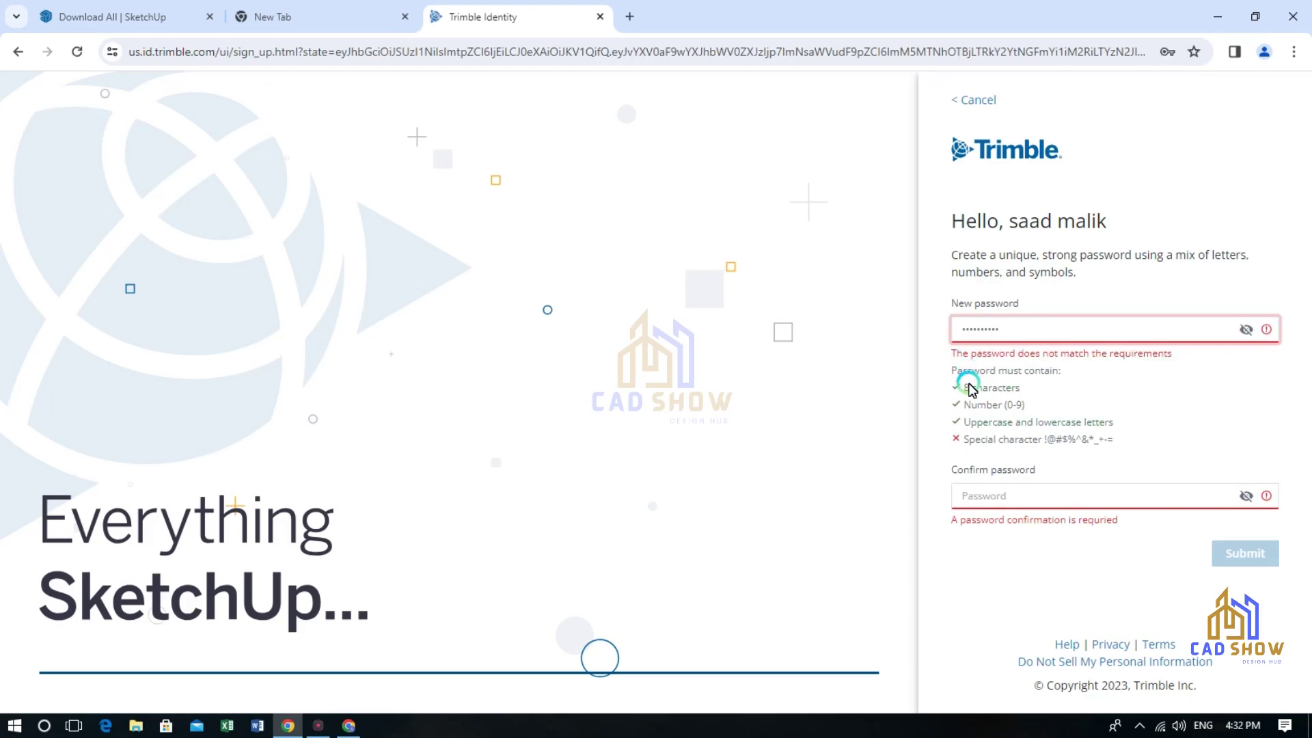
drag(1008, 329, 933, 324)
drag(1028, 331, 895, 327)
key(BackSpace)
key(BackSpace)
key(BackSpace)
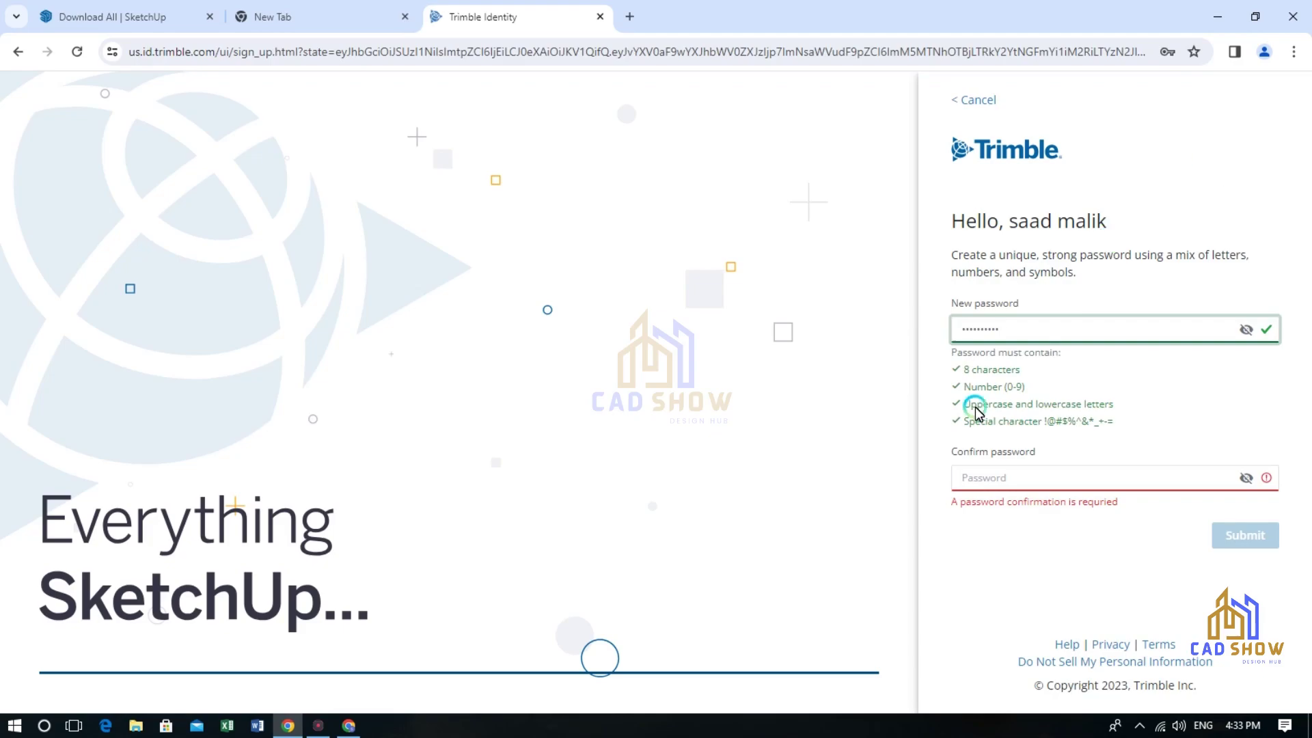
click(1042, 479)
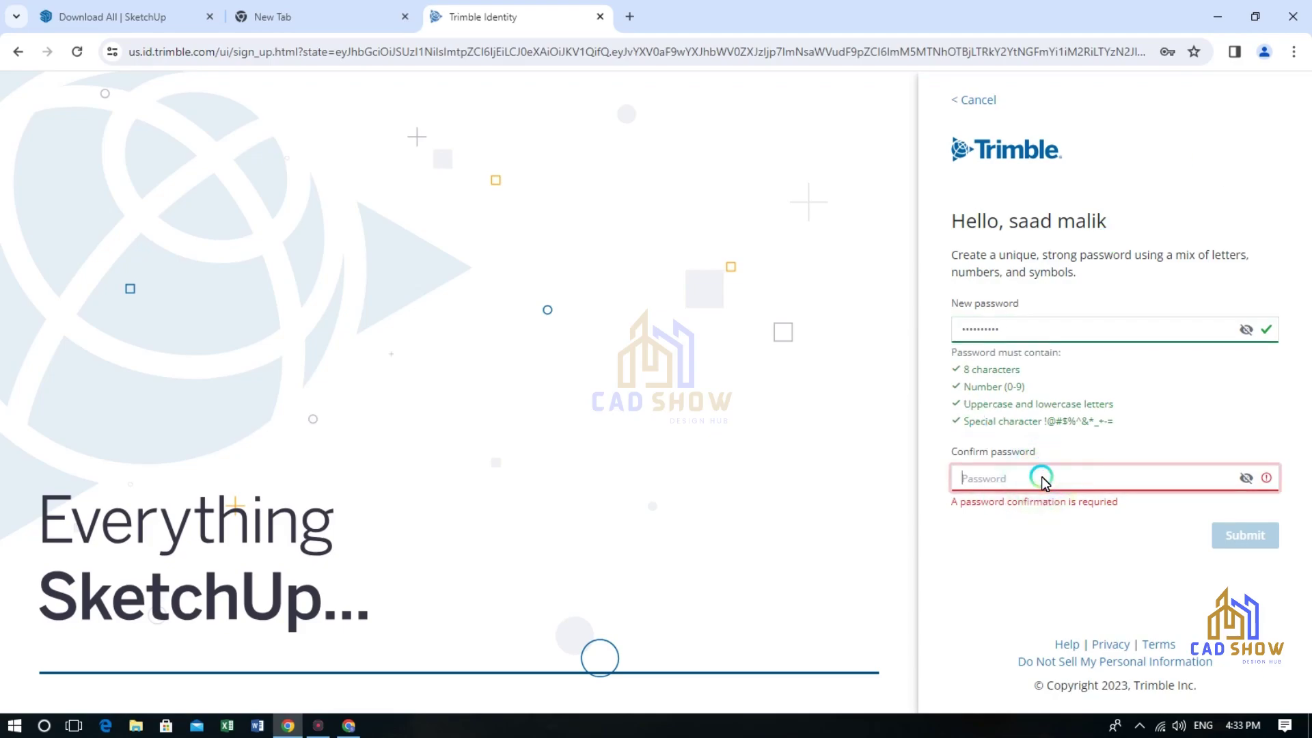
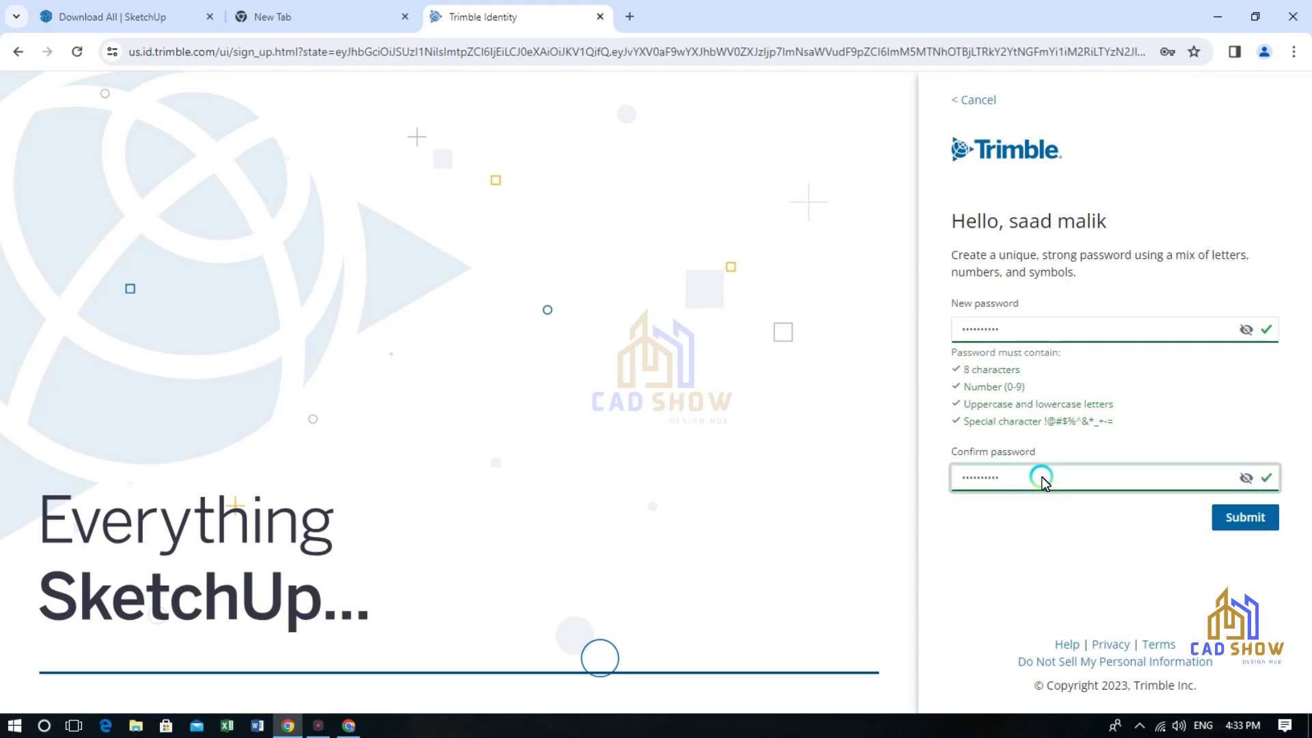
click(1235, 505)
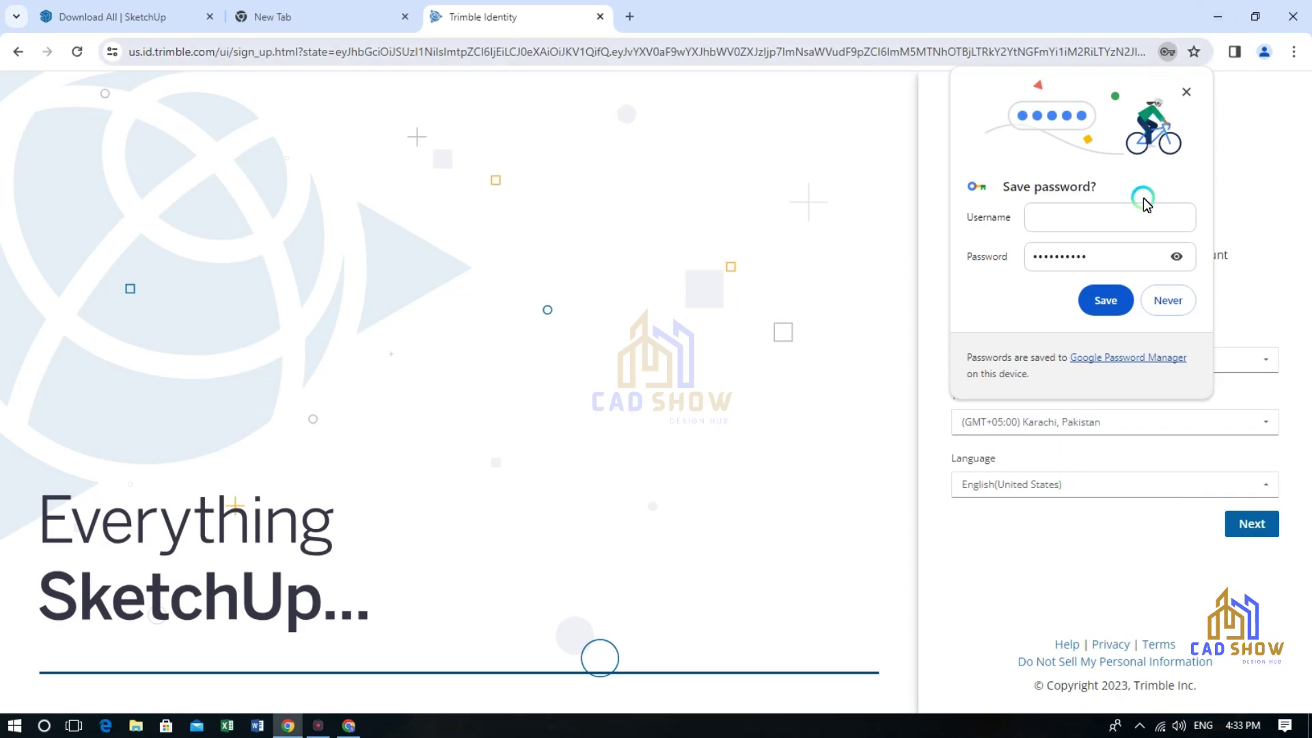
Decline saving the password, confirm preferences (Pakistan, Karachi time zone, English), and defer MFA
click(1167, 302)
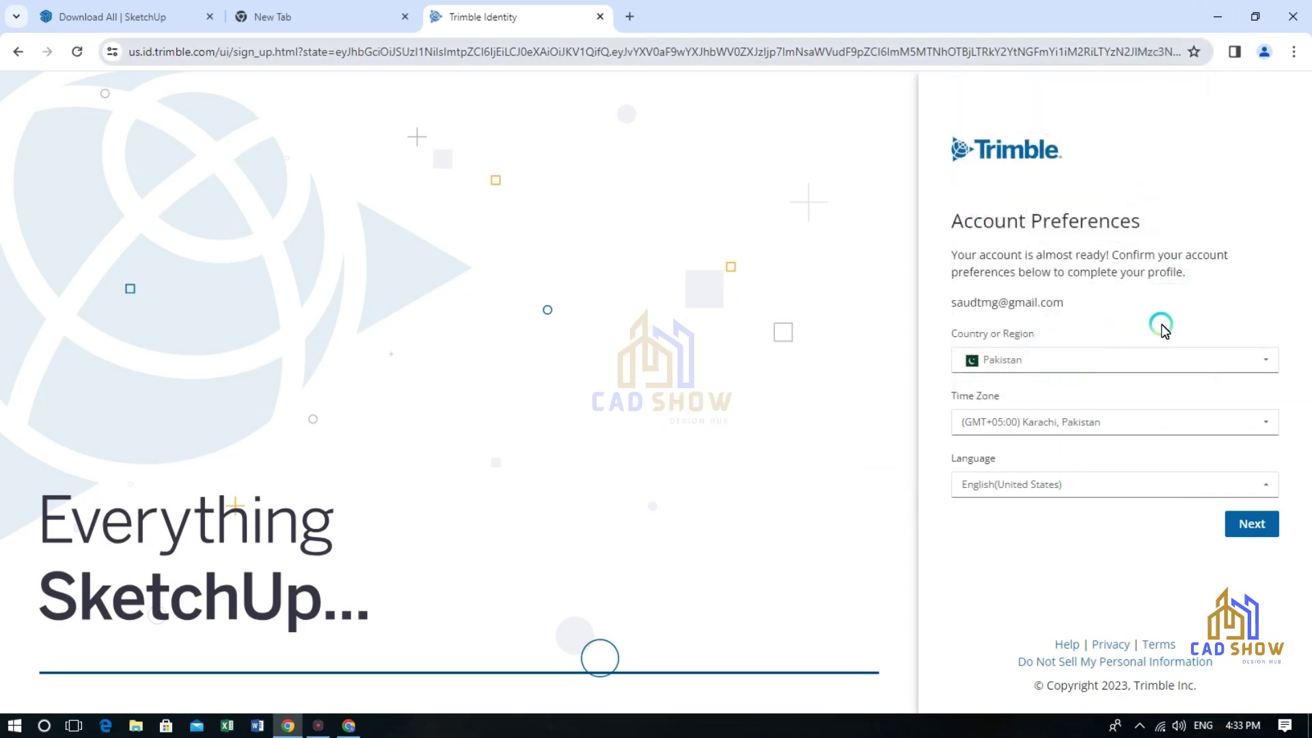
drag(943, 306, 1148, 298)
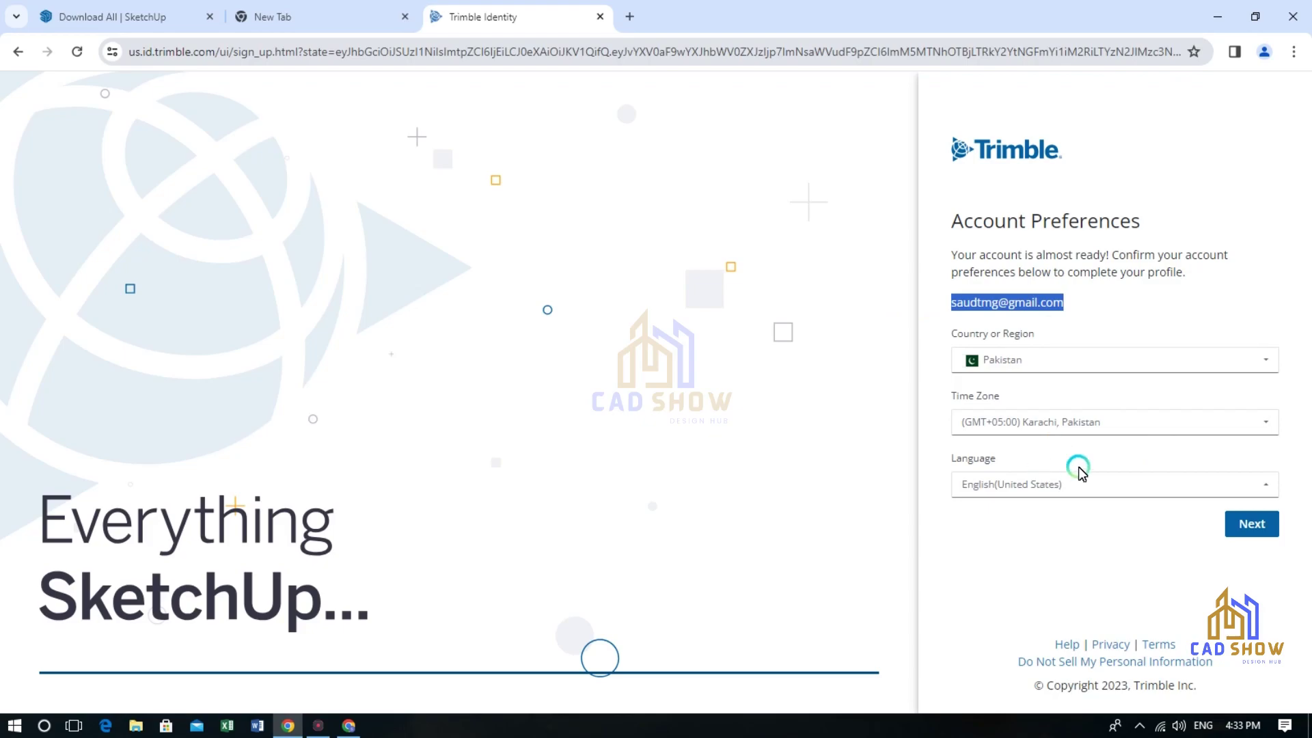
click(1252, 527)
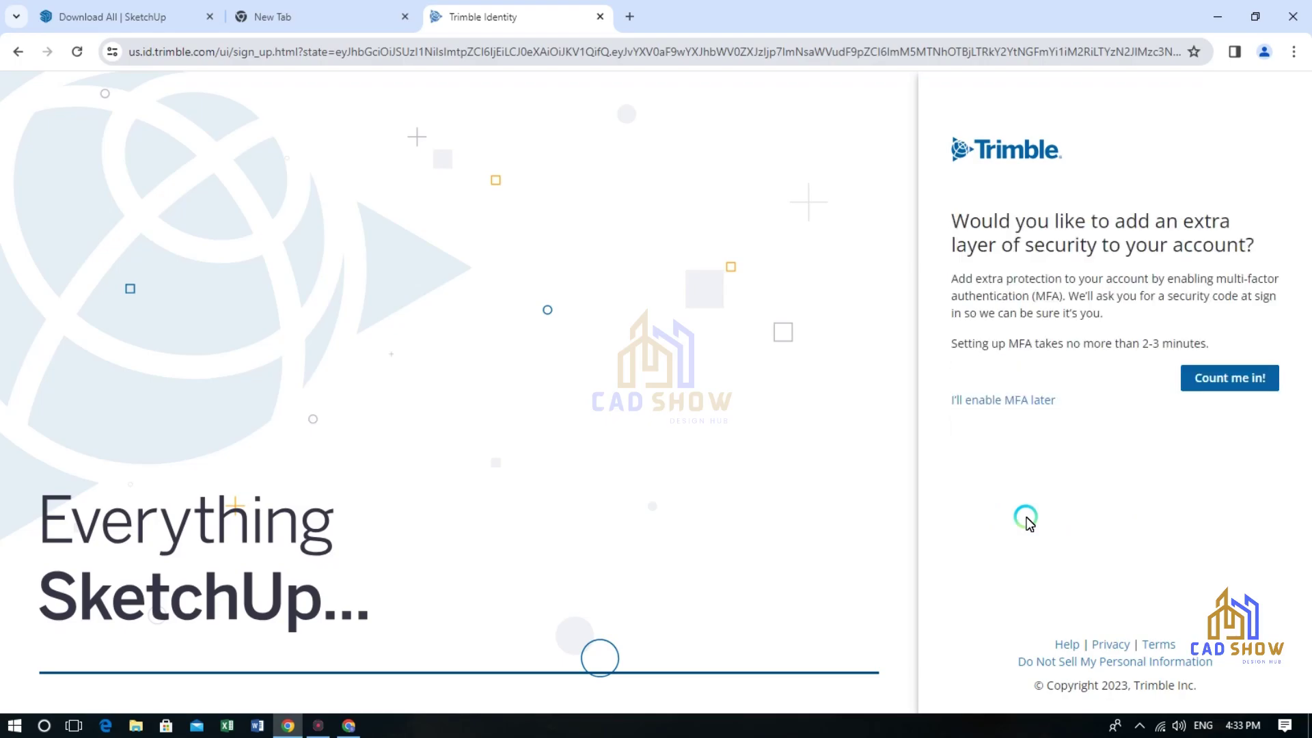
click(1212, 382)
click(1003, 401)
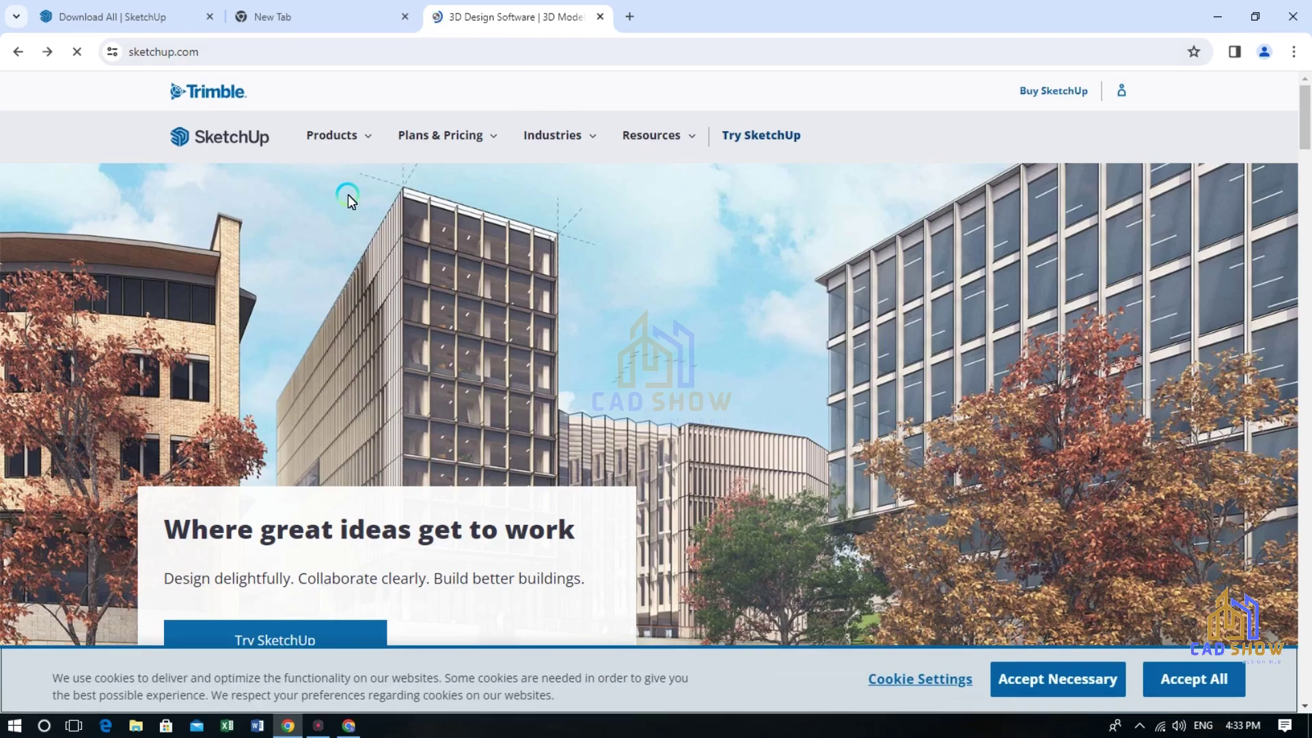
Open Manage My Account from the signed-in account menu on sketchup.com
scroll(717, 284, down, 1)
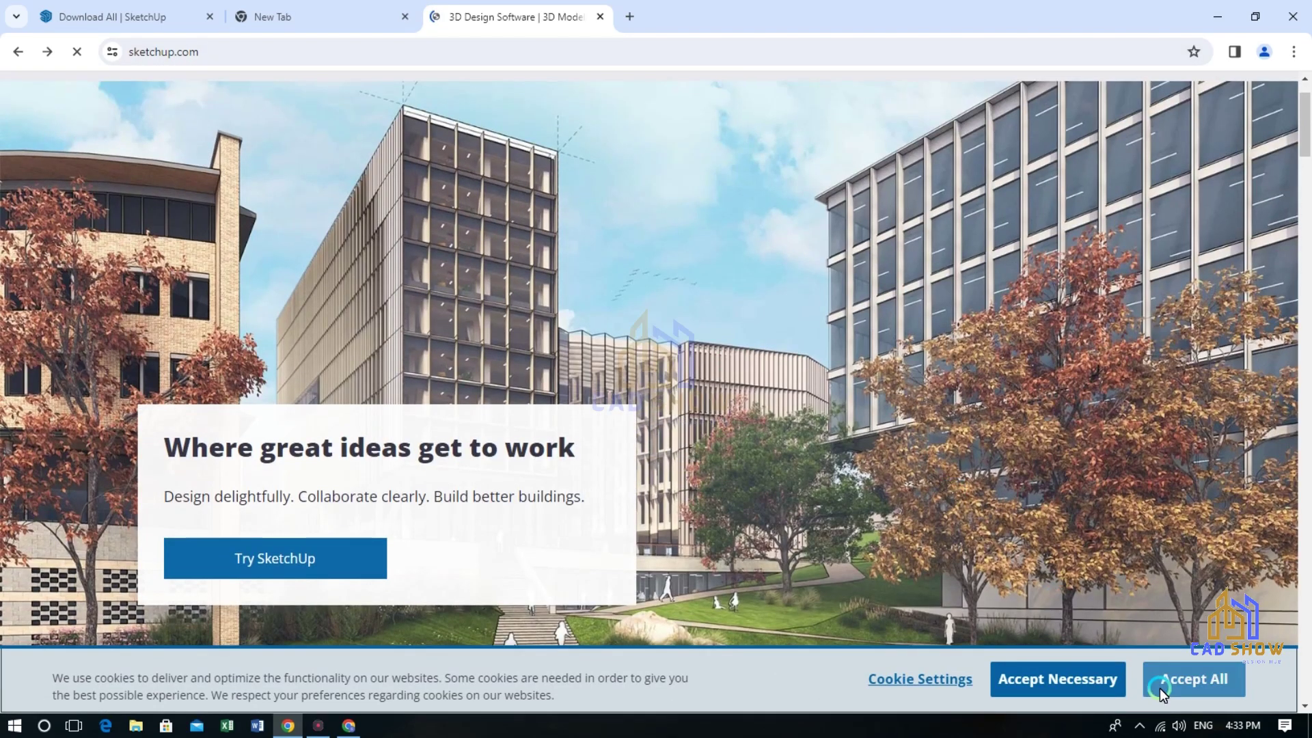
scroll(1184, 205, up, 1)
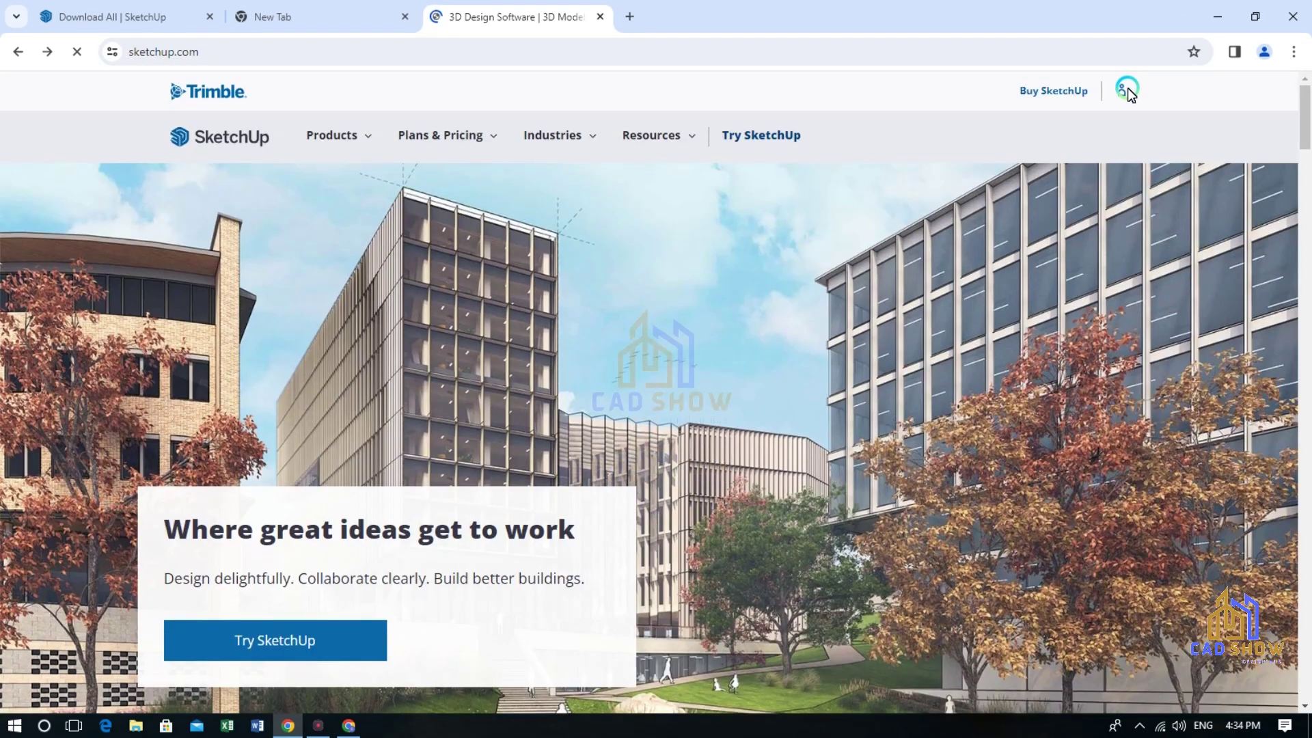
click(1123, 91)
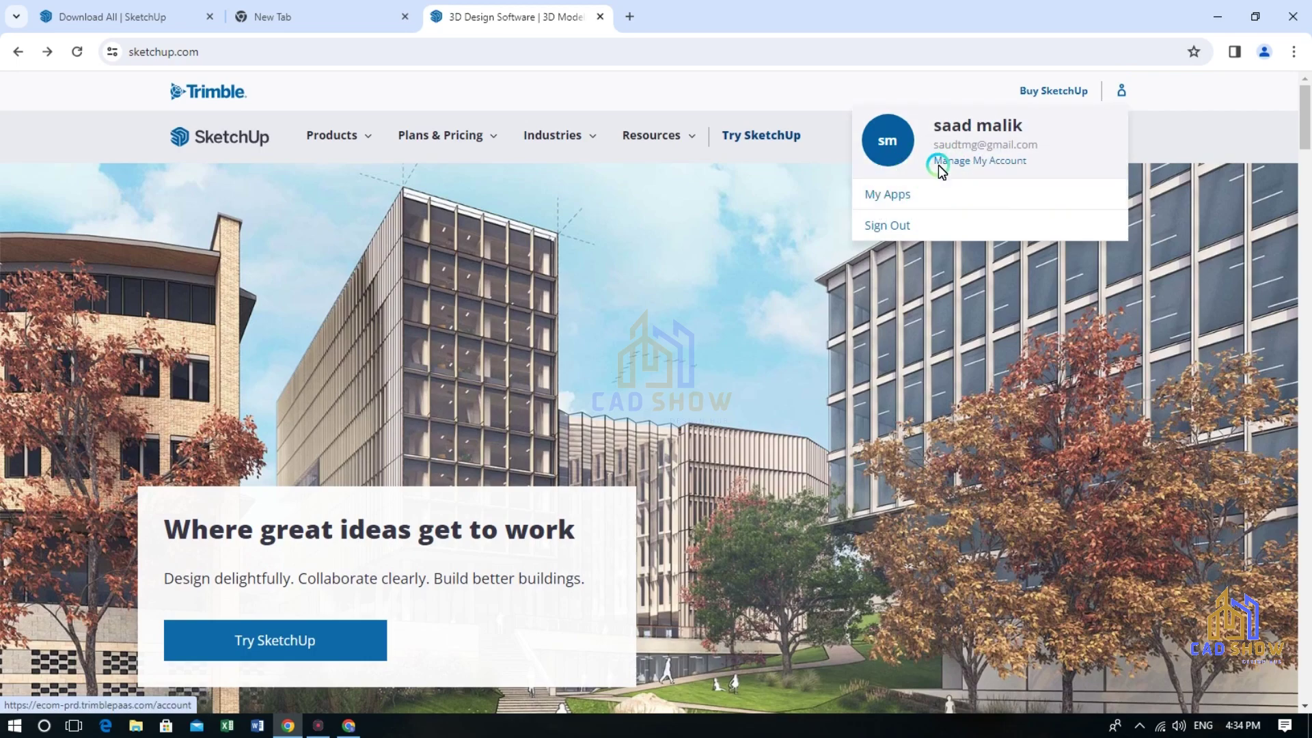
click(976, 164)
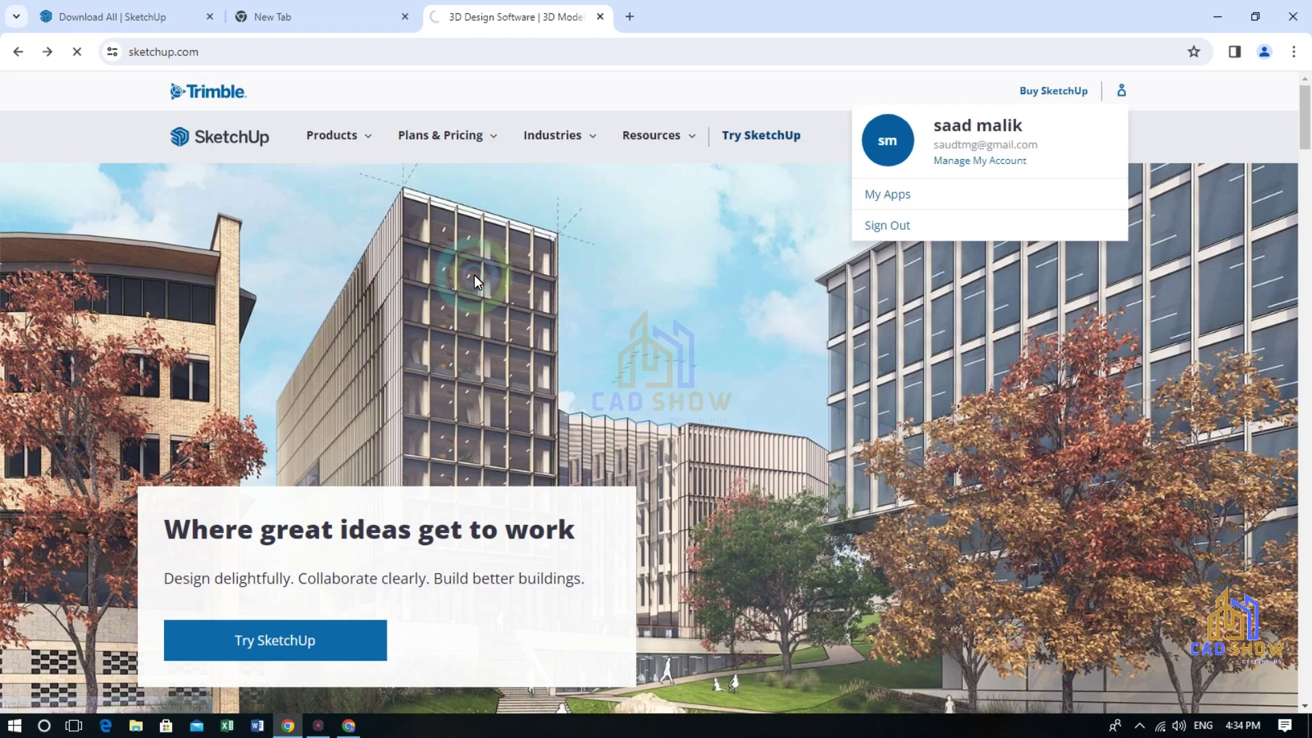
scroll(760, 268, down, 7)
scroll(760, 268, down, 3)
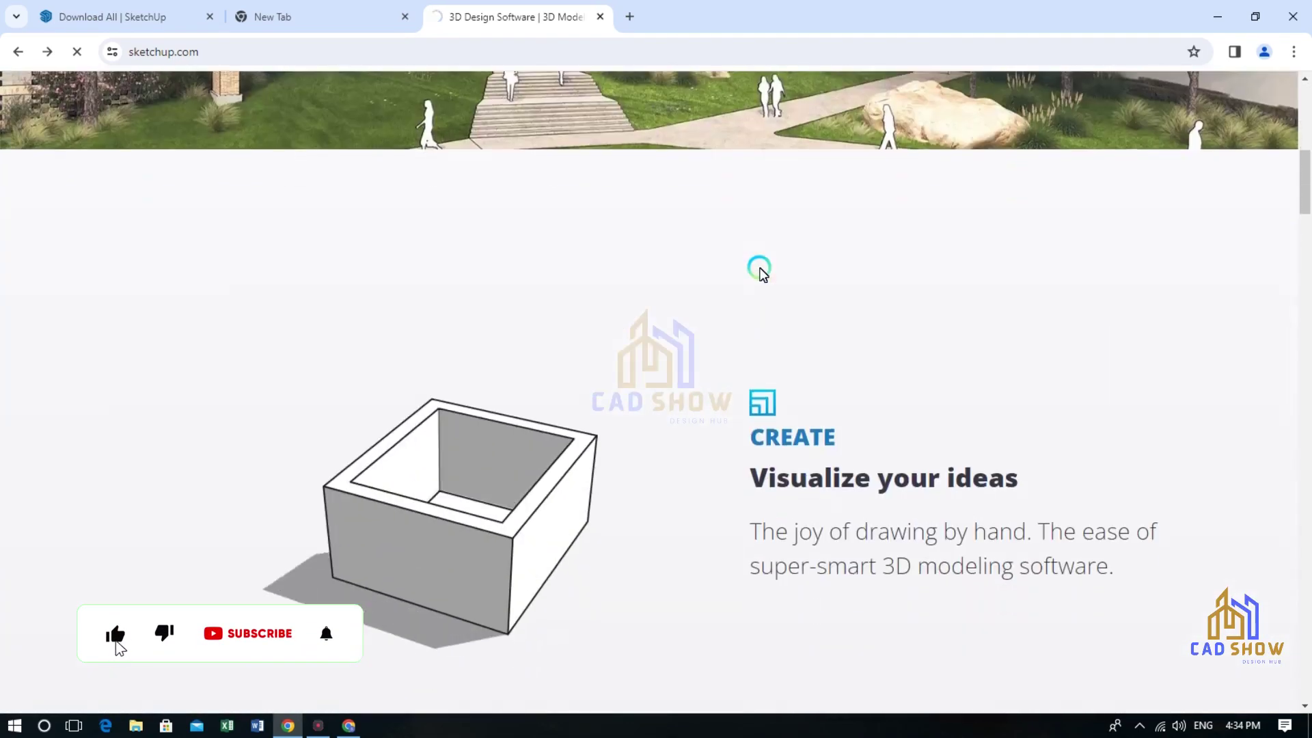
scroll(759, 267, down, 2)
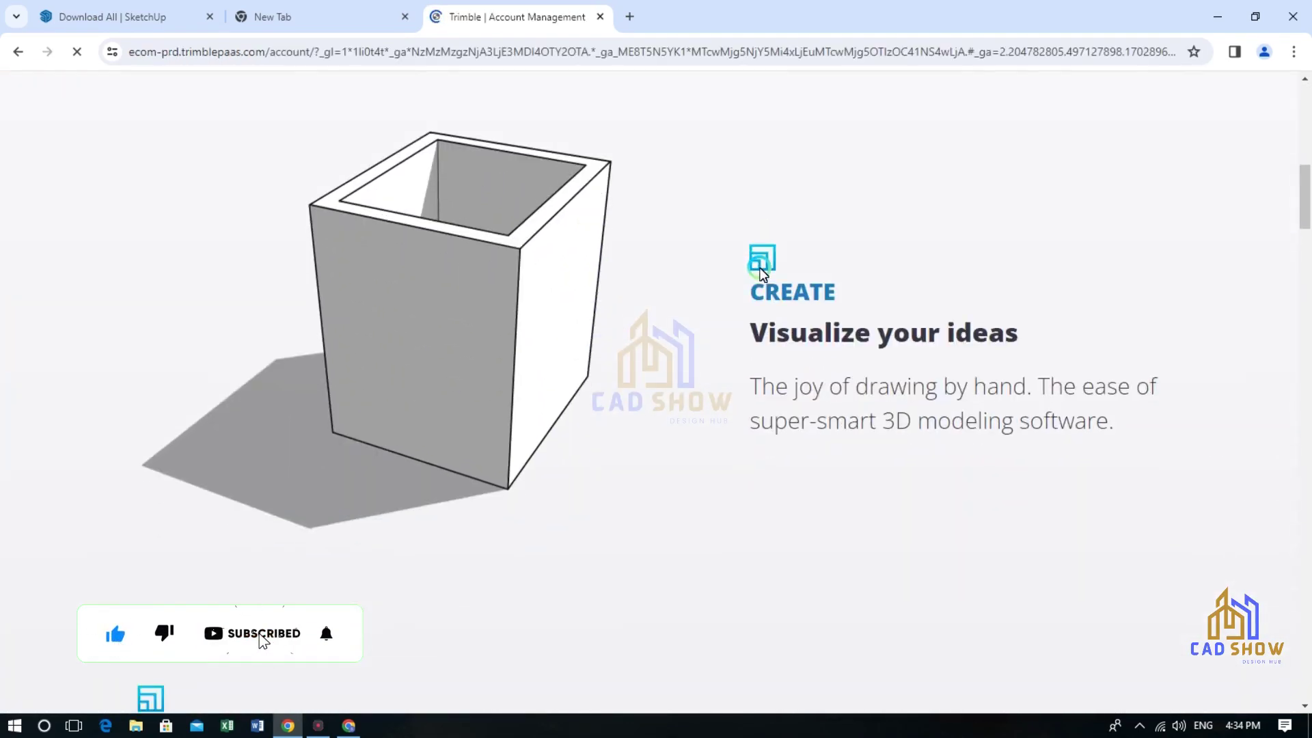